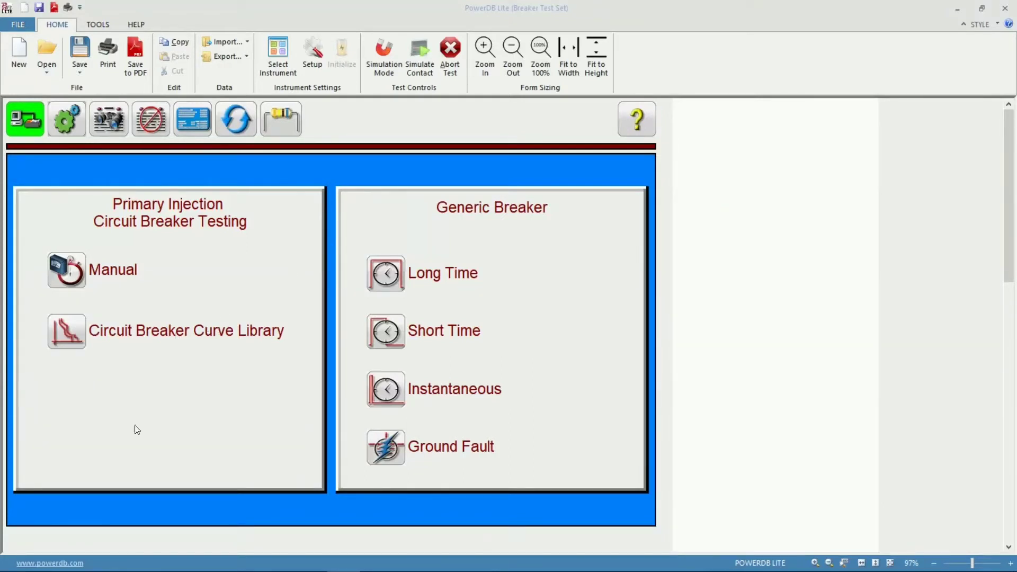
Load the manufacturer-specific Square D FH 70 Amps breaker curve from the curve library.
left_click(68, 334)
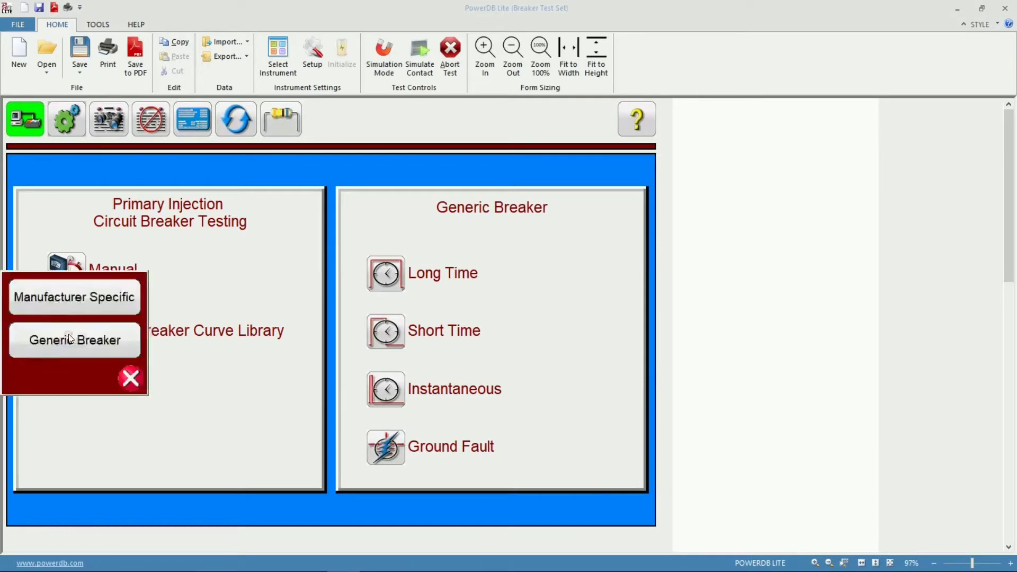
left_click(89, 297)
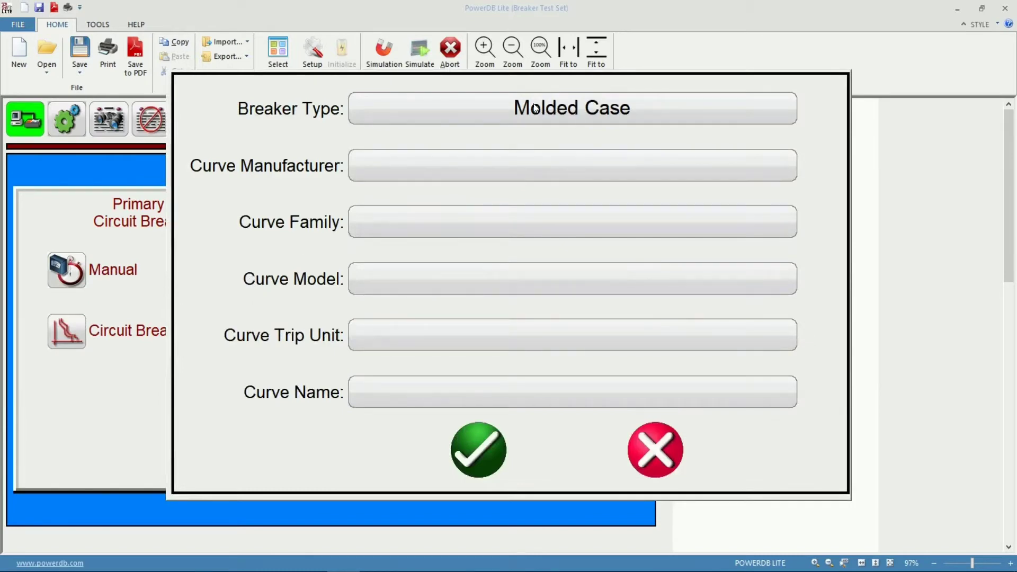
left_click(487, 159)
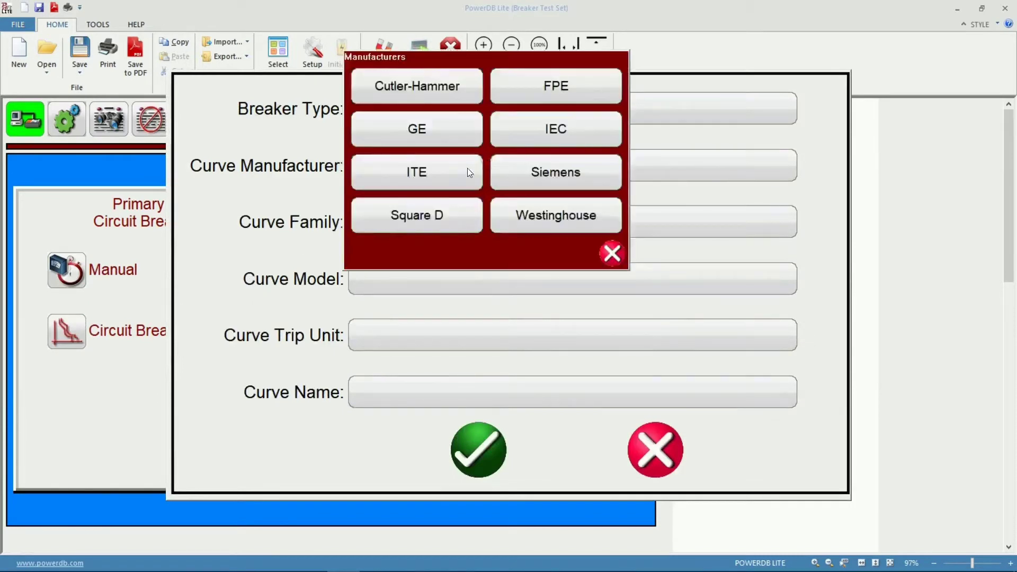
left_click(425, 218)
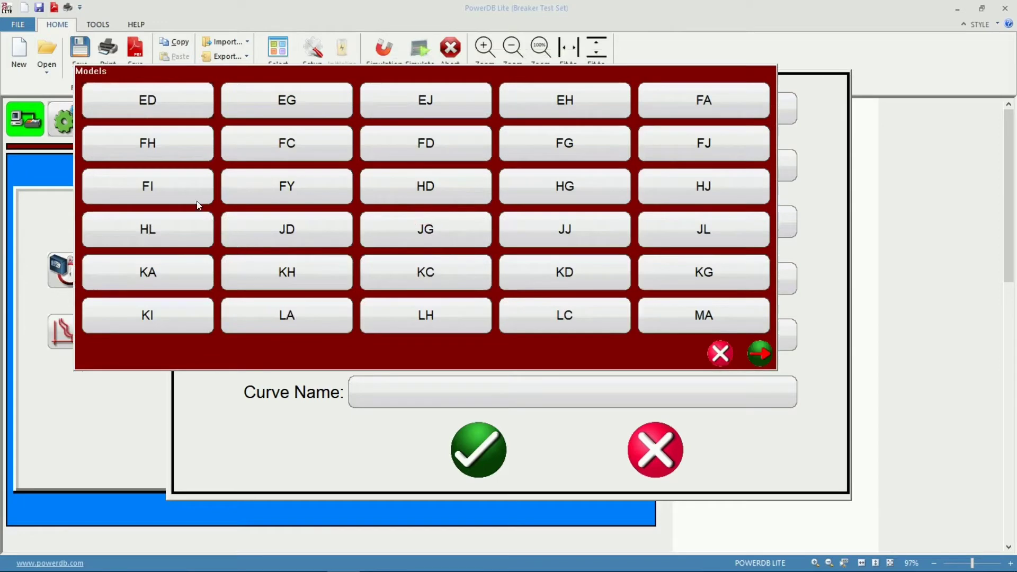
left_click(176, 148)
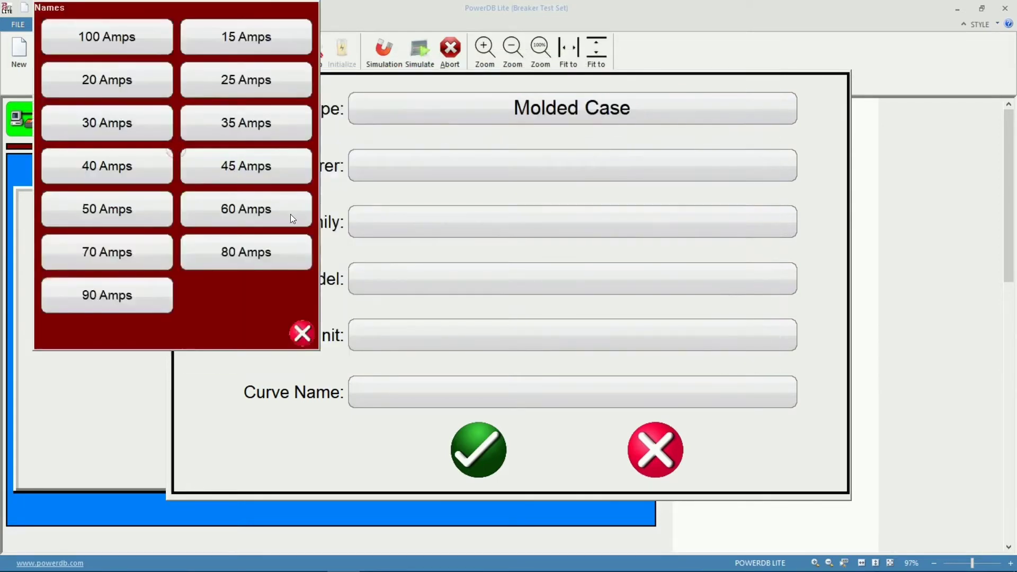
left_click(138, 250)
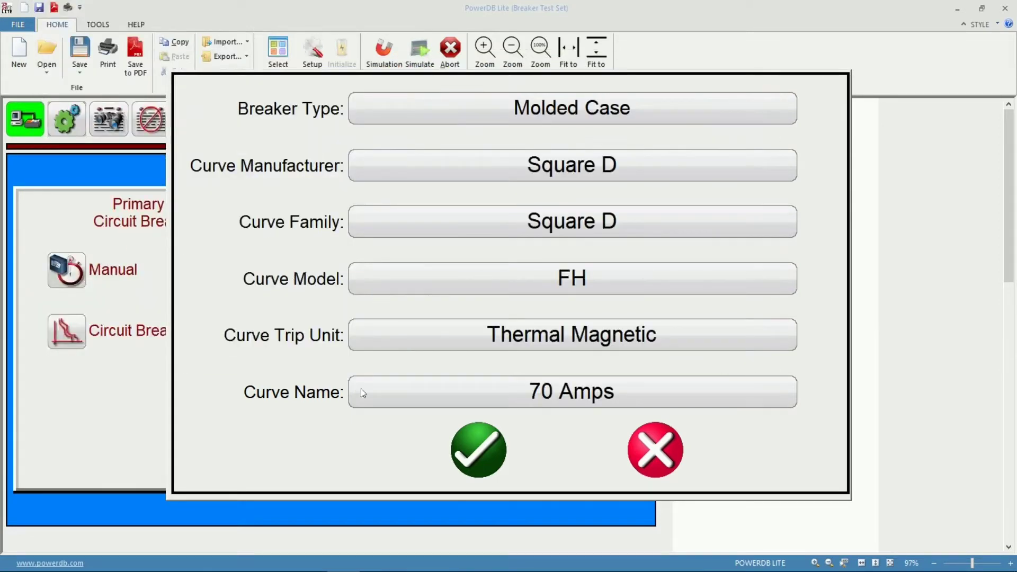
left_click(475, 449)
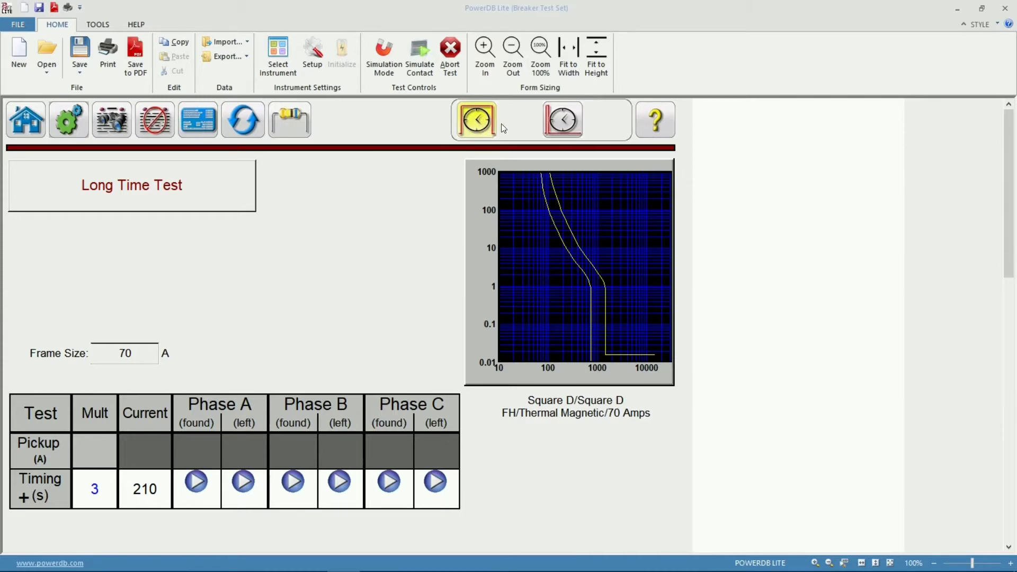
Return to the Long Time Test form via the Instantaneous test and start Phase A as-found timing.
left_click(563, 121)
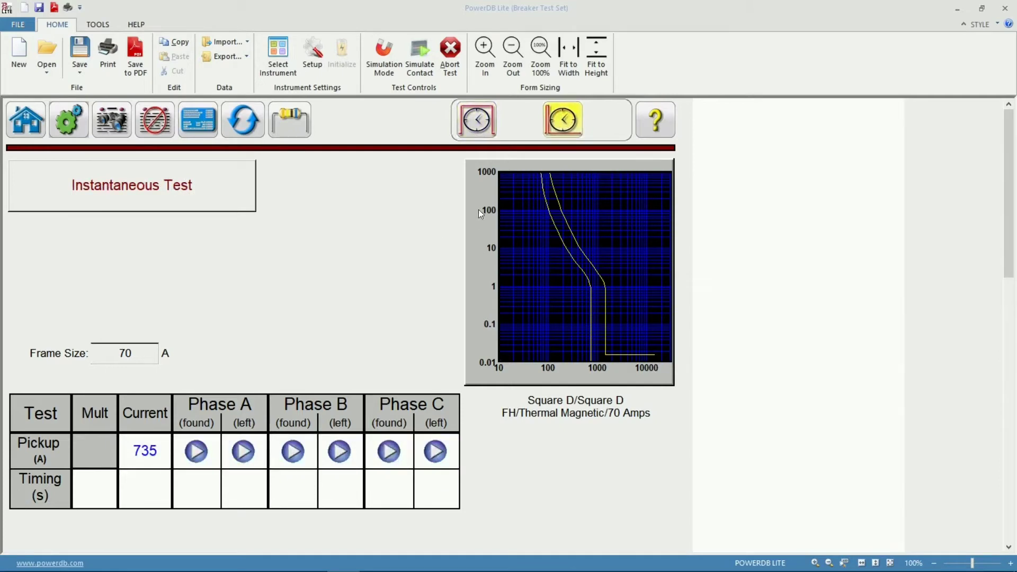
left_click(466, 122)
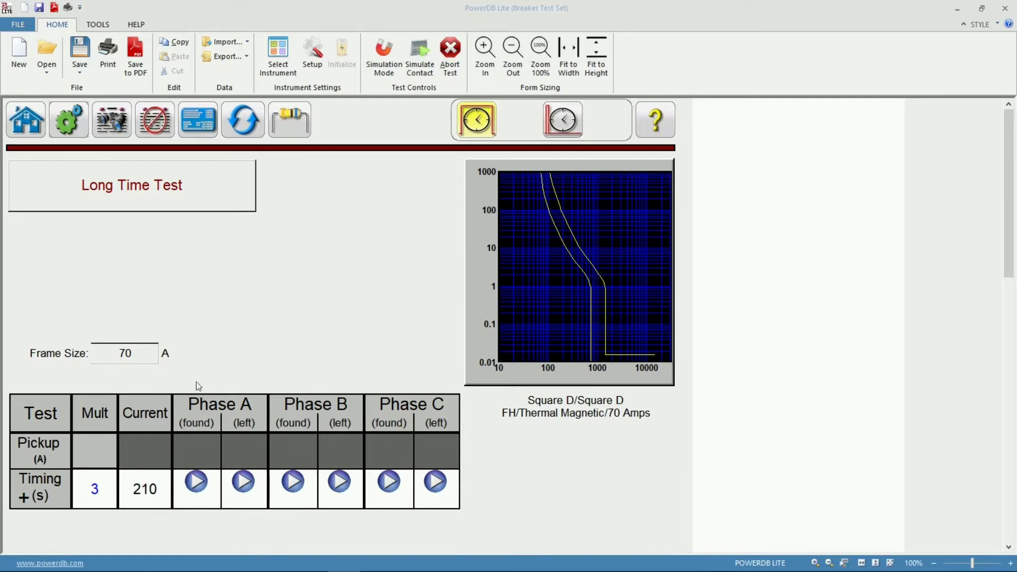
left_click(197, 483)
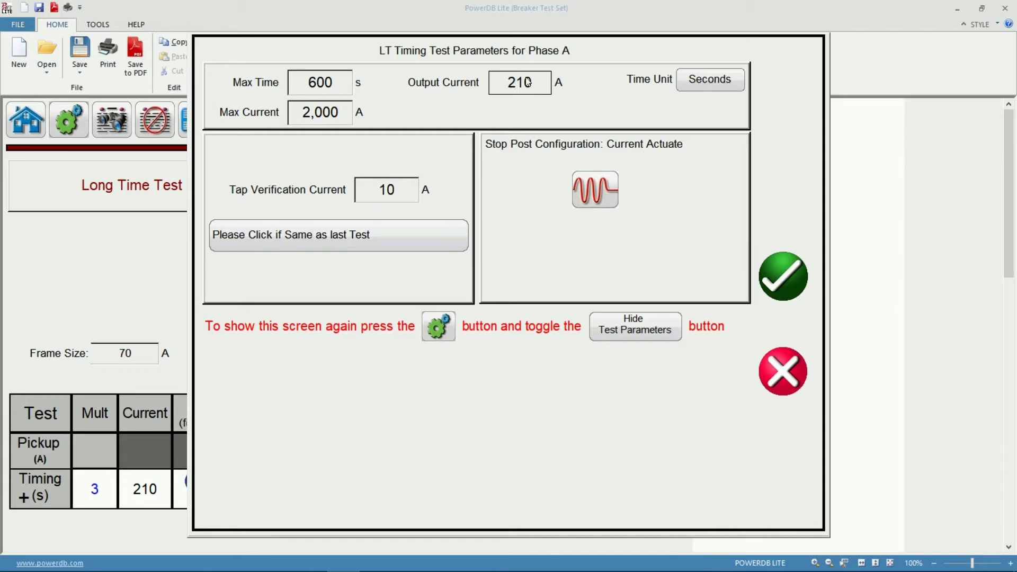
Accept the Phase A timing parameters: 210 A output and 600 s maximum time.
left_click(775, 291)
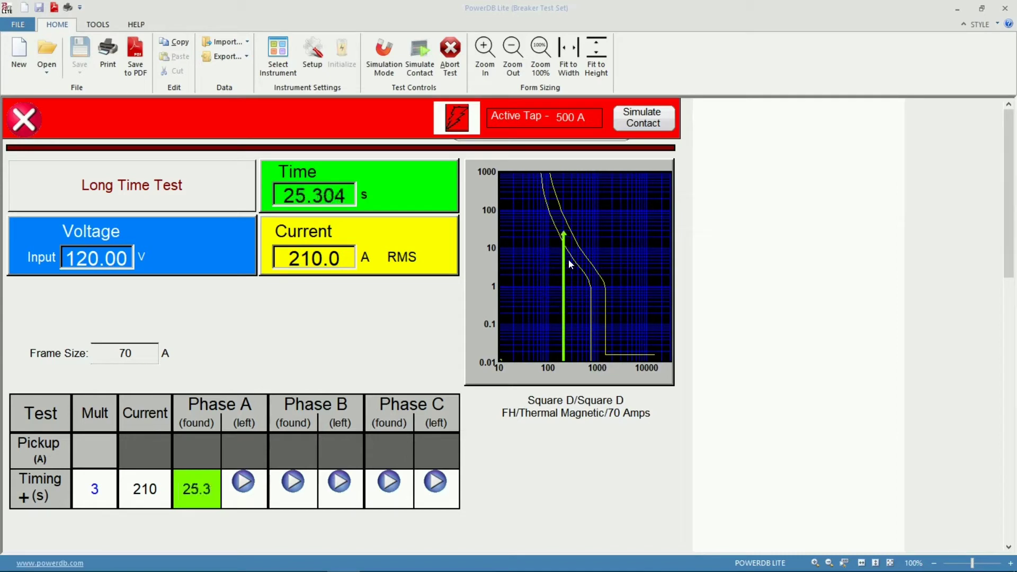
Stop the Phase A timer with a simulated contact trip, recording 28.42 s.
left_click(651, 123)
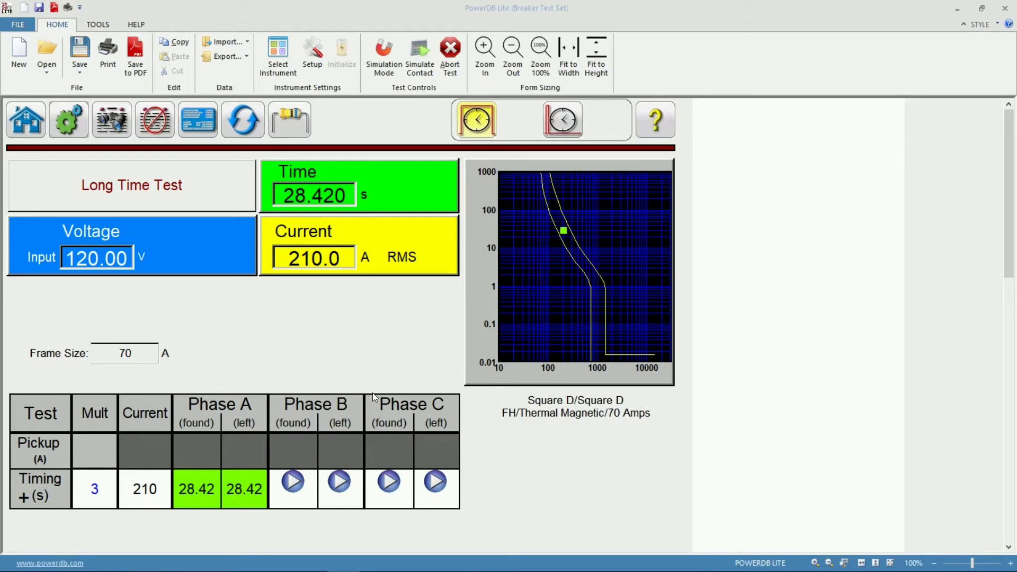
Time Phase C as-found to a failing 6.62 s, then start Phase B as-found timing.
left_click(380, 481)
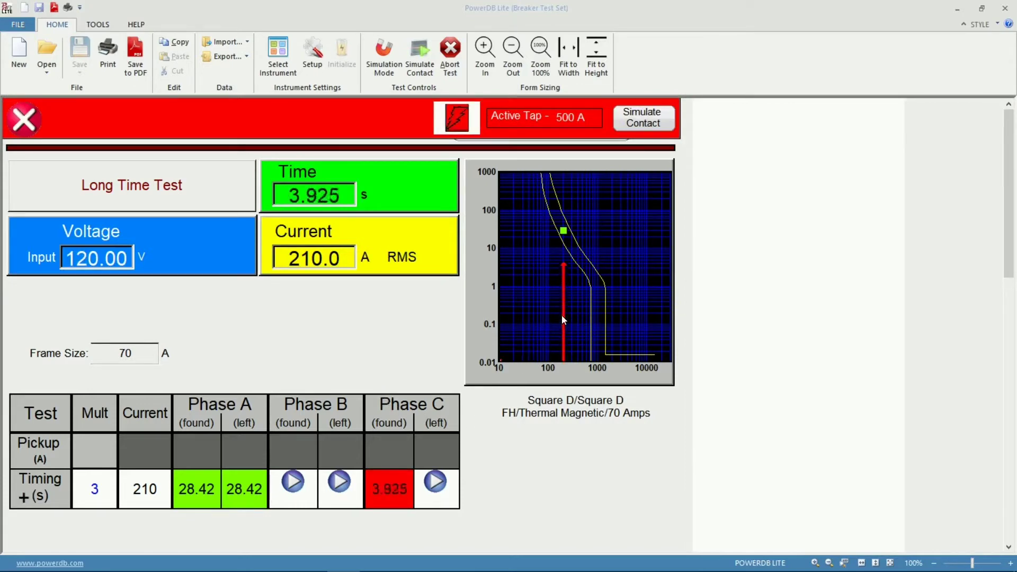
left_click(643, 119)
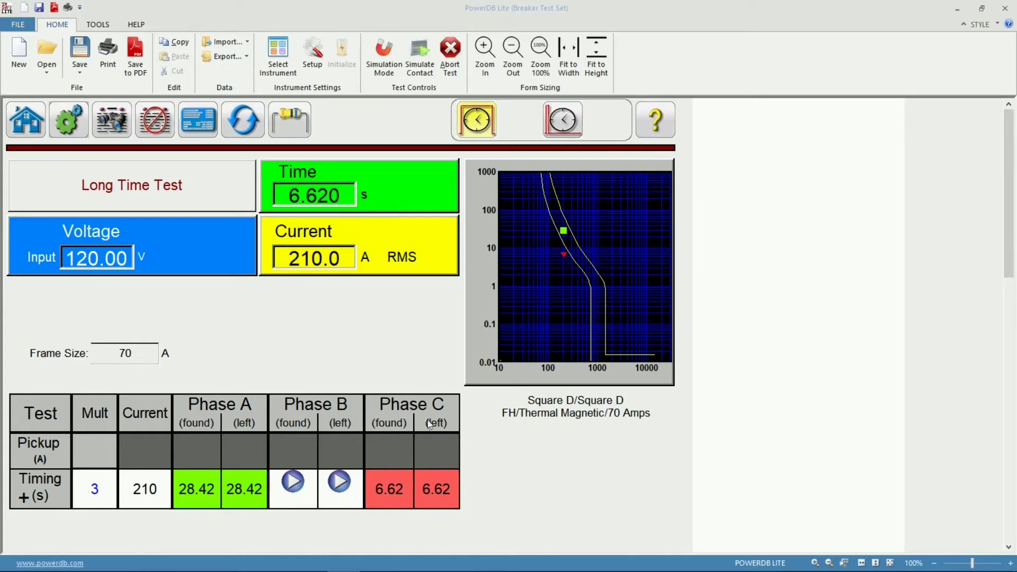
left_click(291, 481)
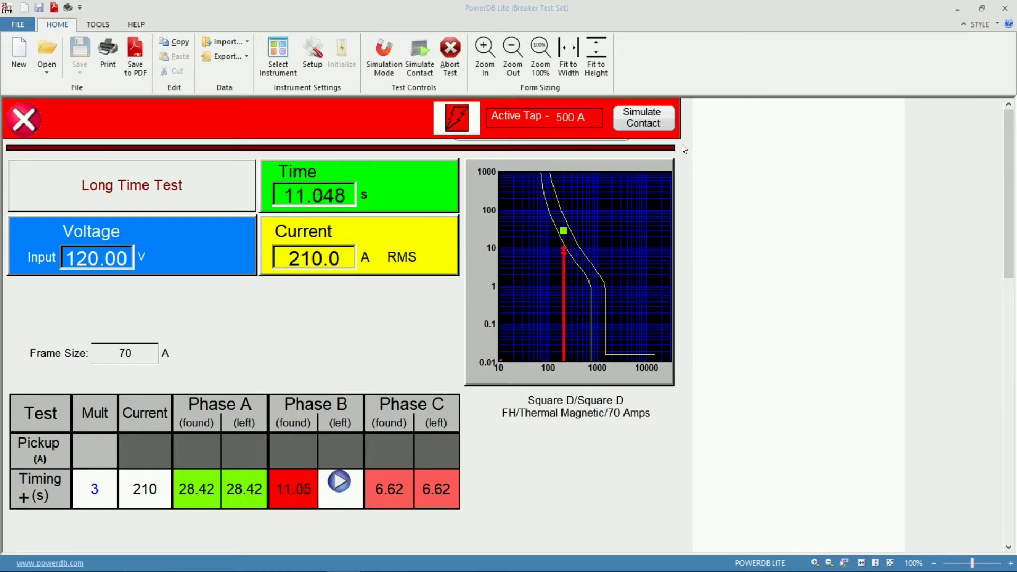
Stop the Phase B timer with a simulated contact trip at a passing 14.77 s.
left_click(659, 121)
left_click(659, 121)
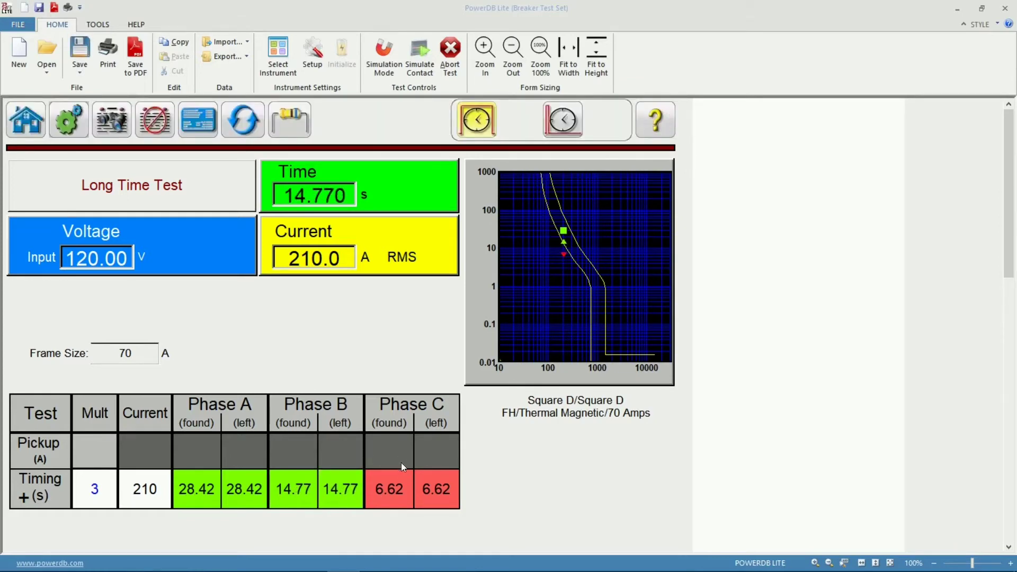
Review the report's LT Timing table showing the Phase C failure, then close it.
left_click(110, 123)
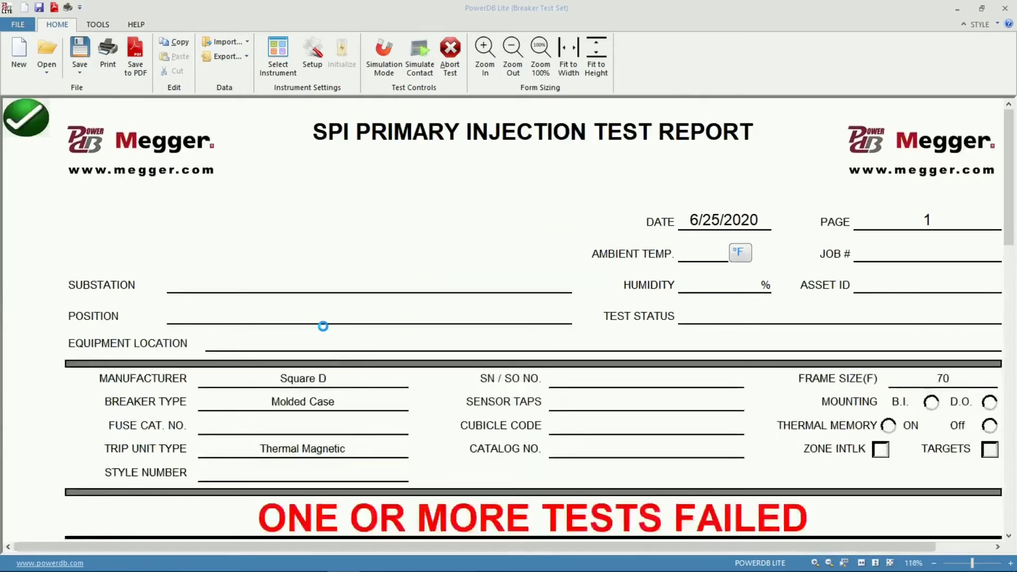
scroll(412, 325, "down", 3)
scroll(492, 321, "down", 3)
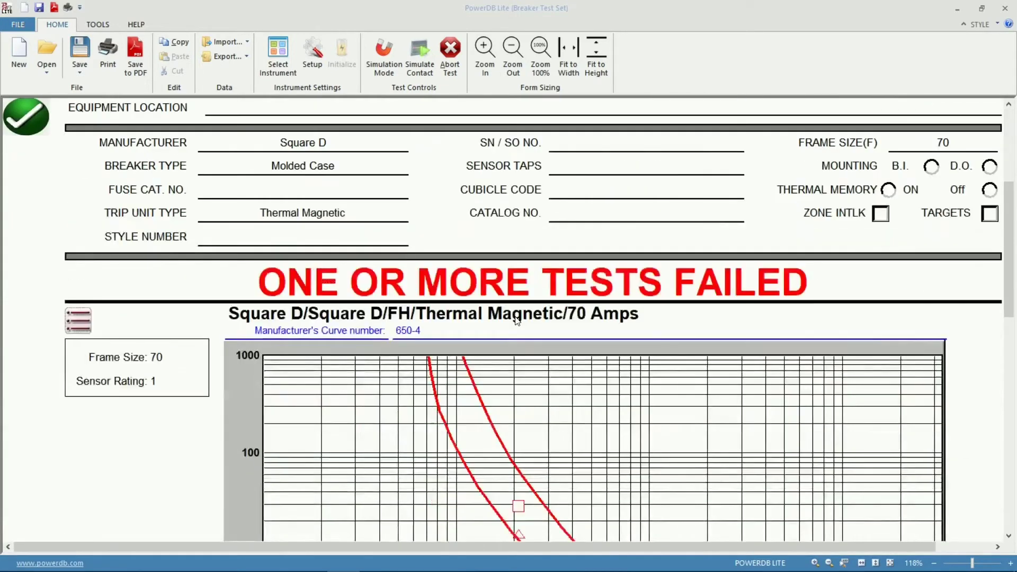
scroll(516, 318, "down", 3)
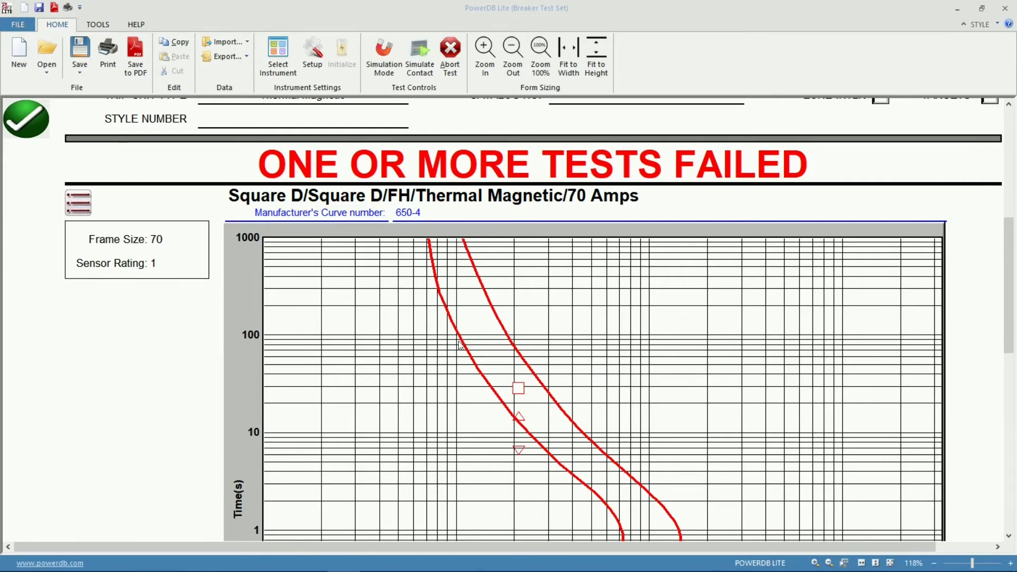
scroll(459, 345, "down", 2)
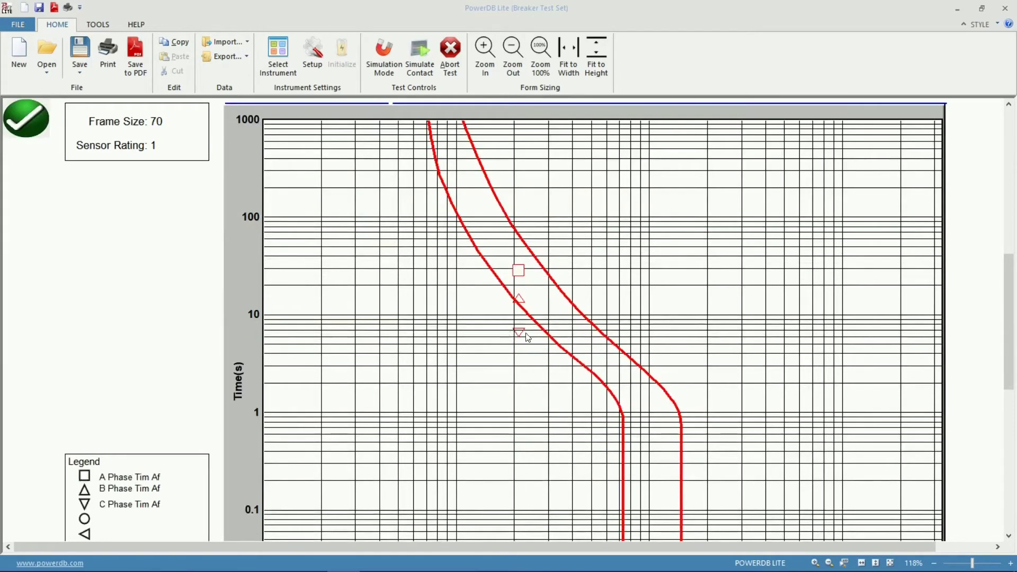
scroll(528, 337, "down", 6)
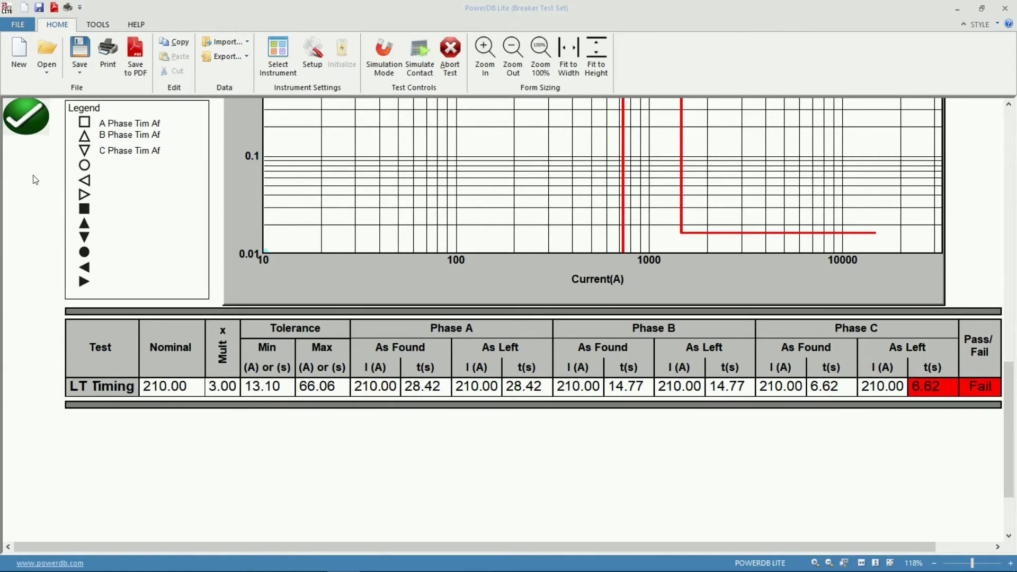
left_click(24, 119)
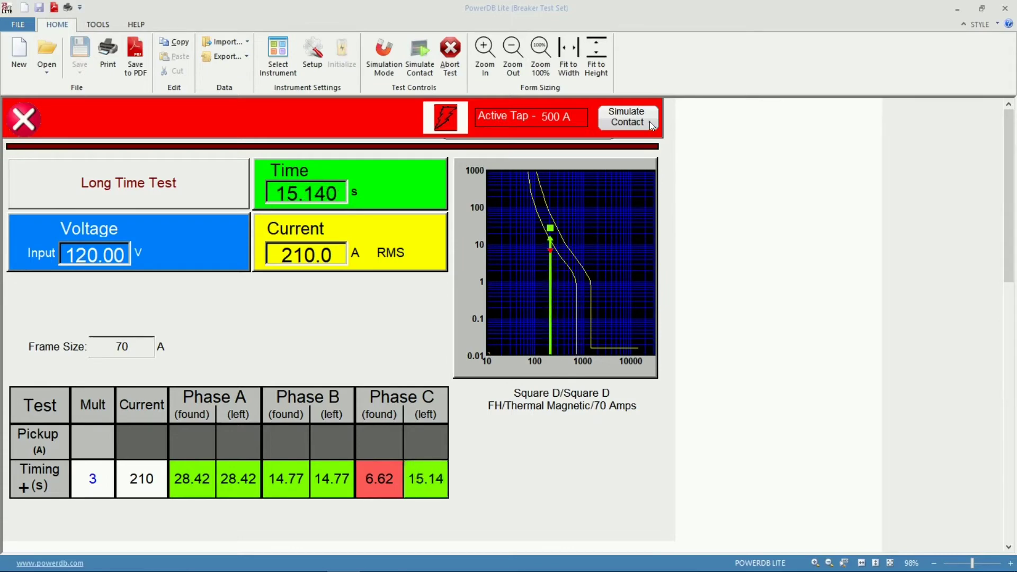
End the Phase C as-left retest at a passing 15.55 s and regenerate the report.
left_click(650, 123)
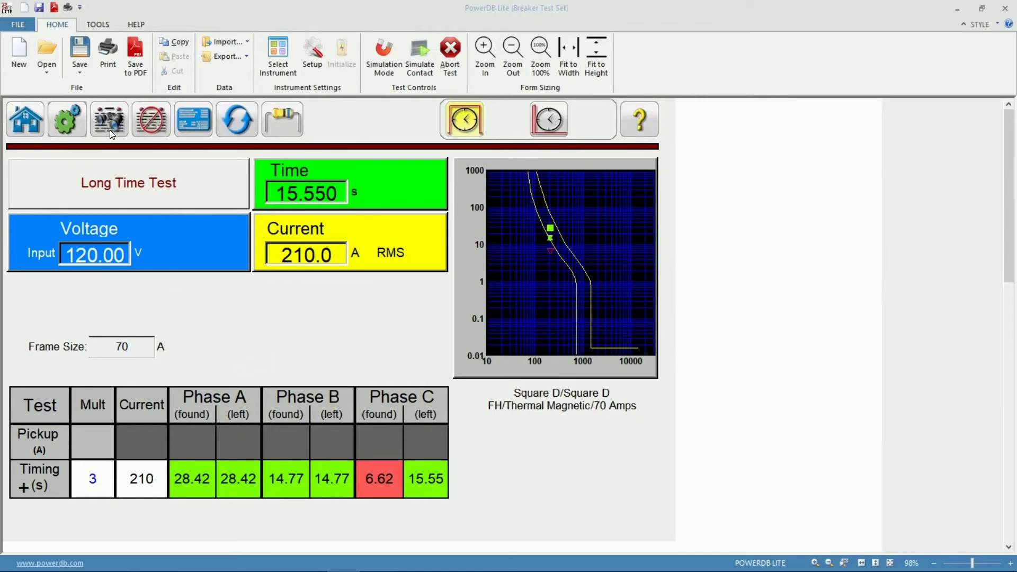
left_click(109, 129)
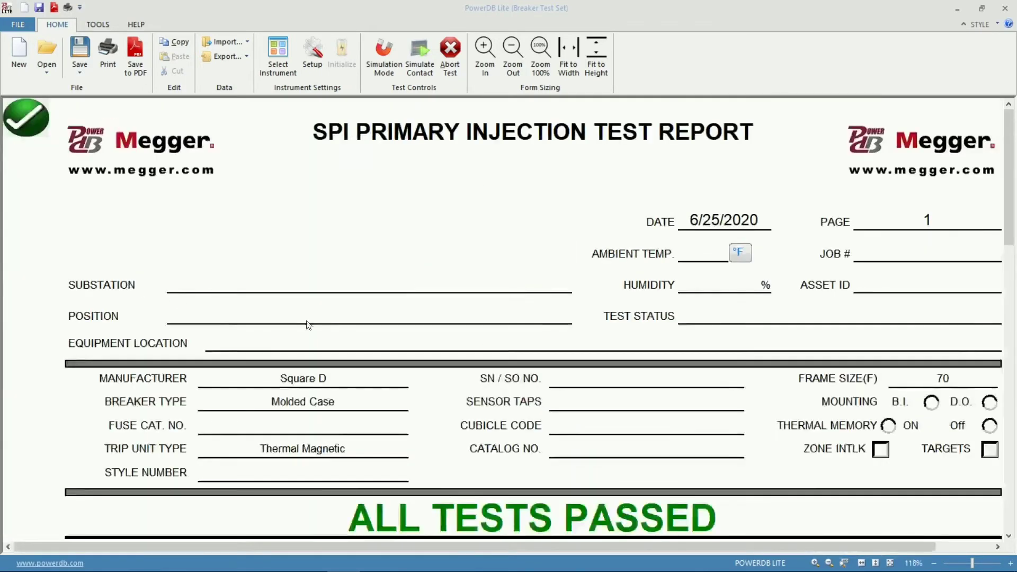
Scroll to the LT Timing table, marked Pass with Phase C at 15.55 s as-left.
scroll(309, 325, "down", 4)
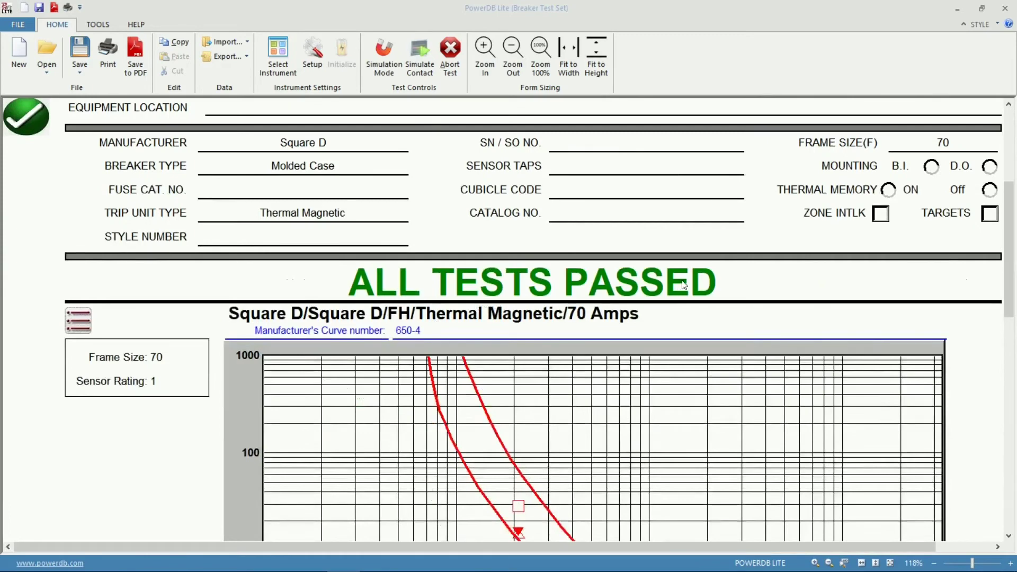
scroll(666, 318, "down", 4)
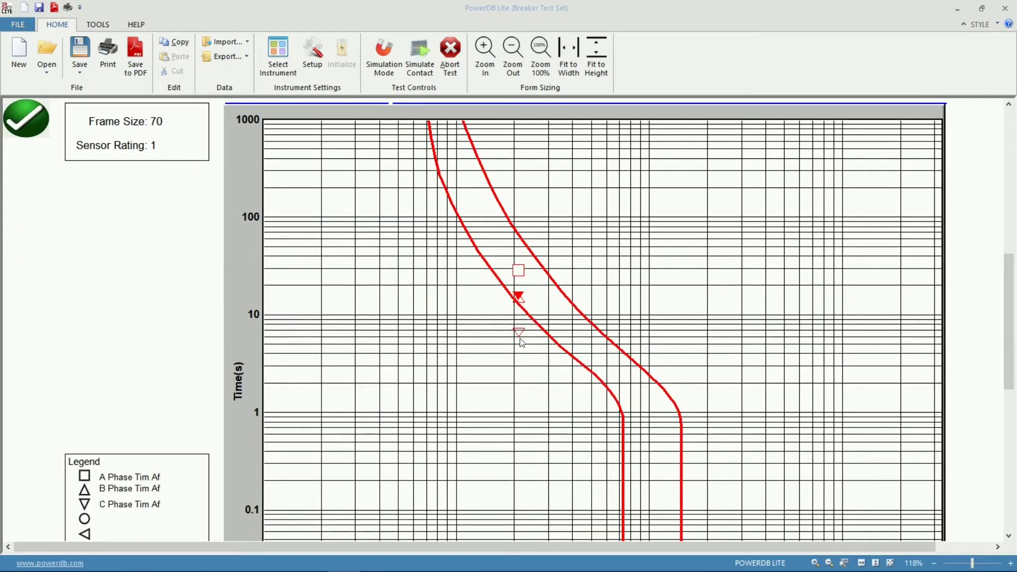
scroll(520, 334, "down", 4)
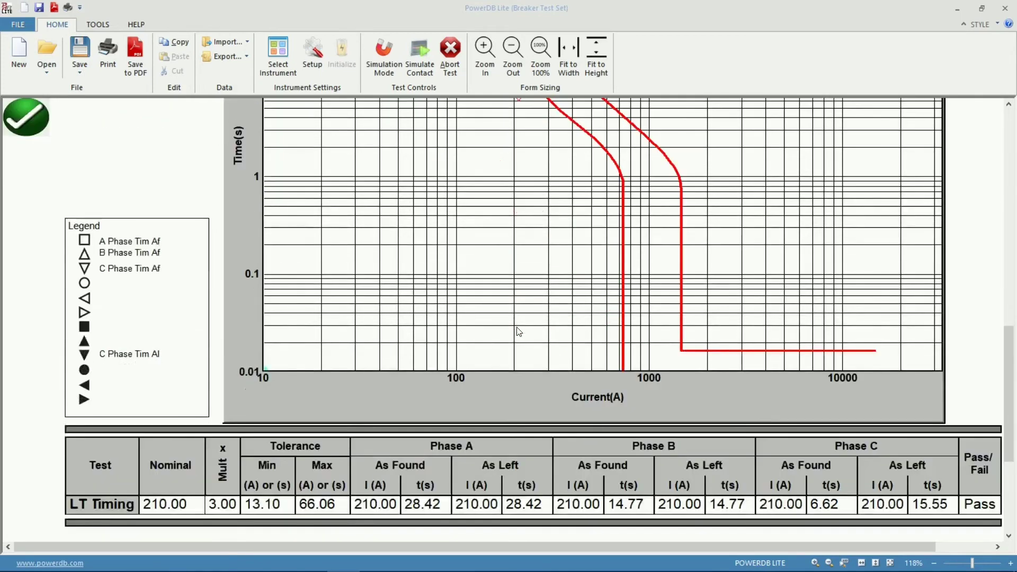
scroll(519, 333, "down", 2)
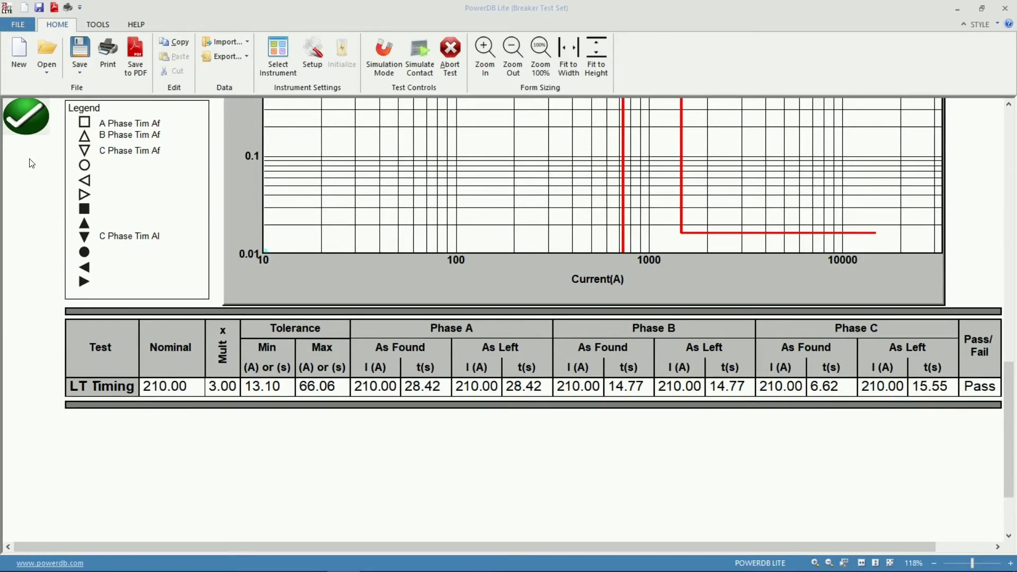
Close the report, switch to the Instantaneous test, and start the Phase A 735 A pickup test.
left_click(24, 119)
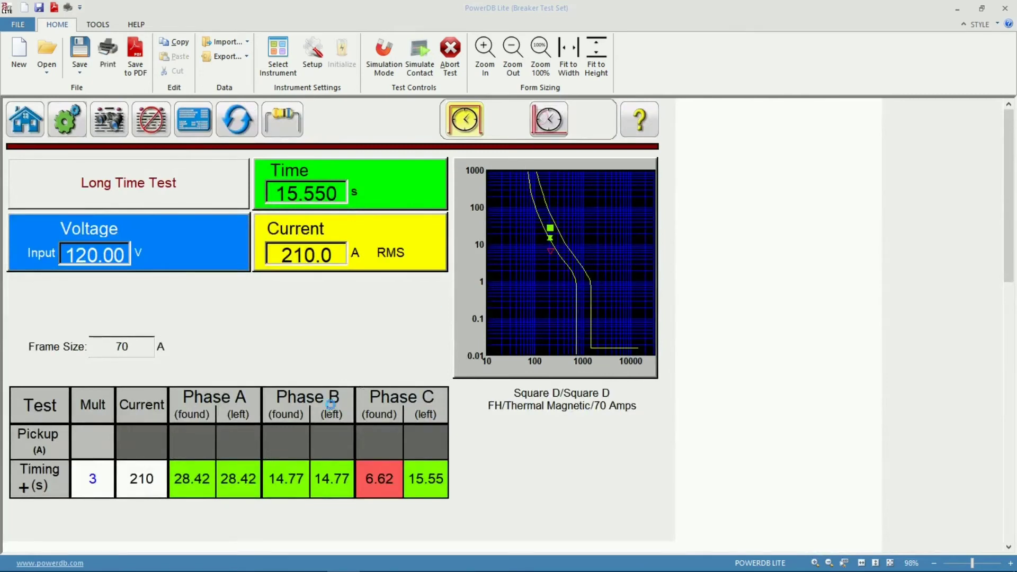
left_click(549, 119)
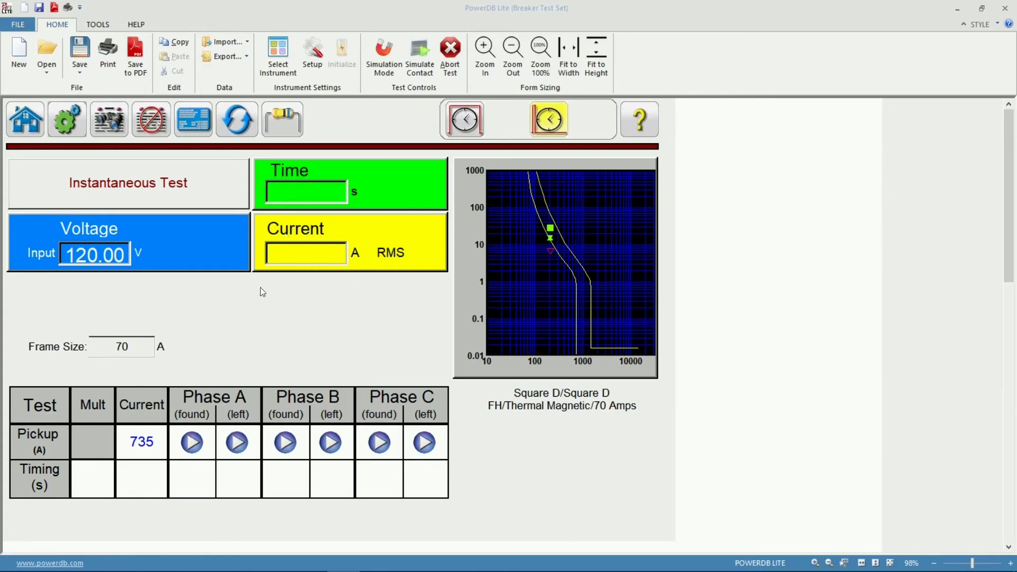
left_click(190, 442)
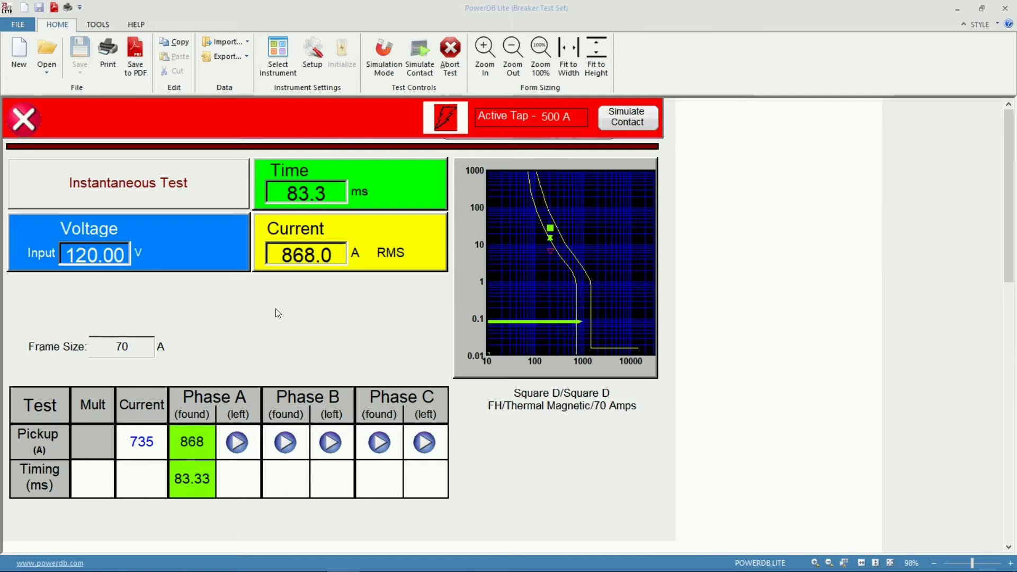
Trip the Phase A as-left instantaneous test, recording 908 A at 59.8 ms.
left_click(628, 120)
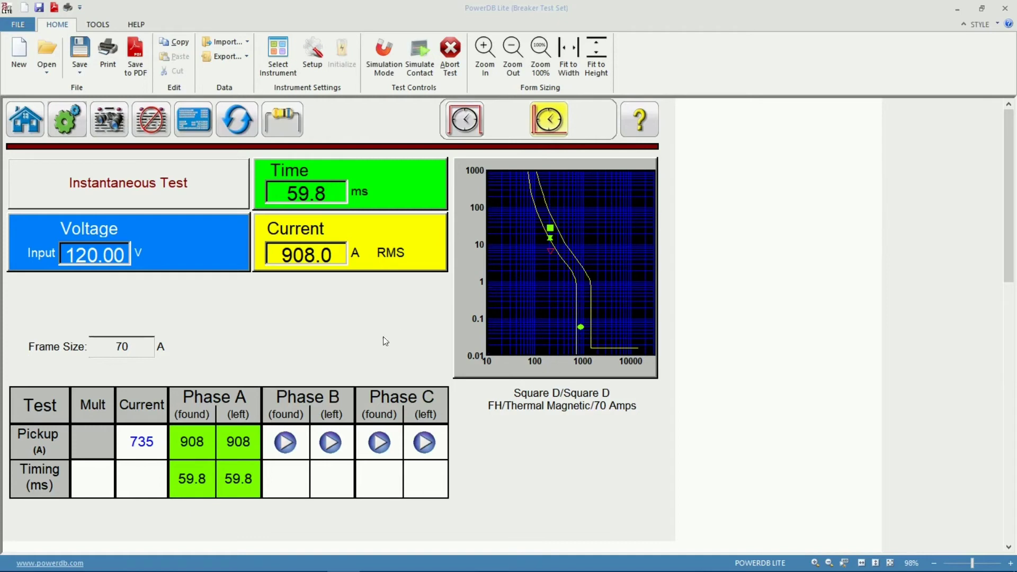
Run the Phase C as-found instantaneous pickup test (808 A, 59.8 ms), then start Phase B's.
left_click(382, 442)
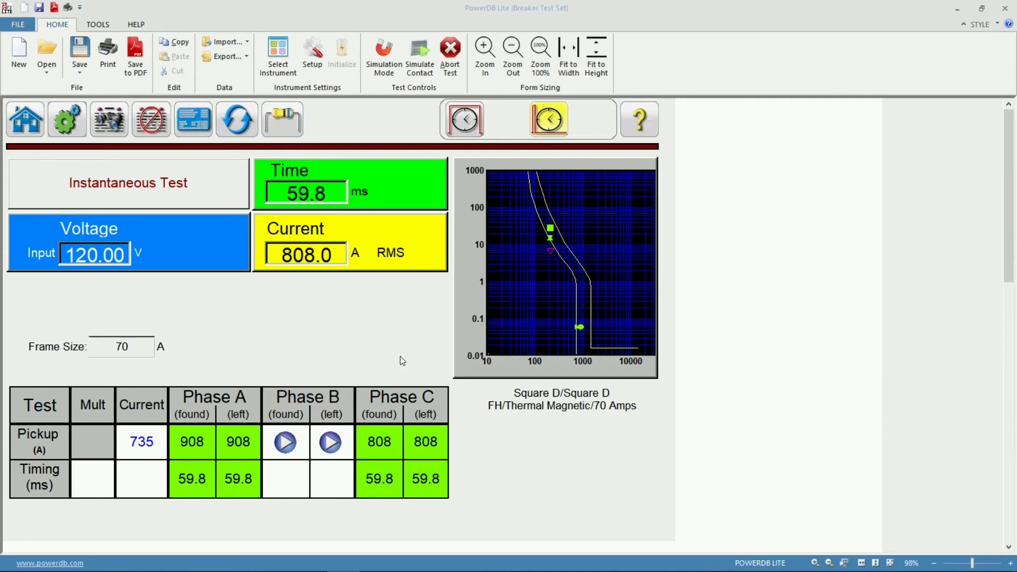
left_click(285, 443)
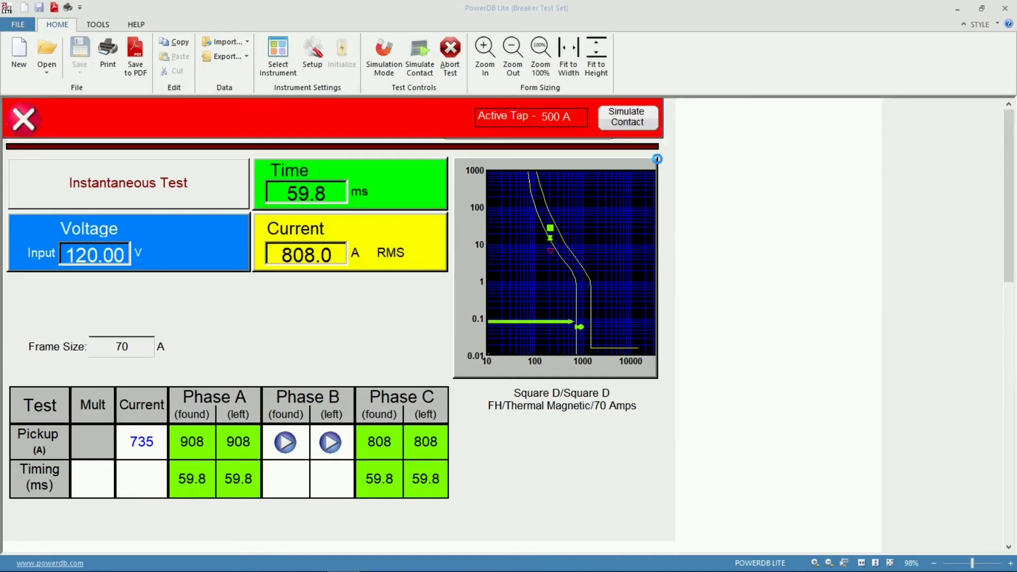
Trip Phase B twice to record 768 A at 59.8 ms, producing the ALL TESTS PASSED report.
left_click(647, 125)
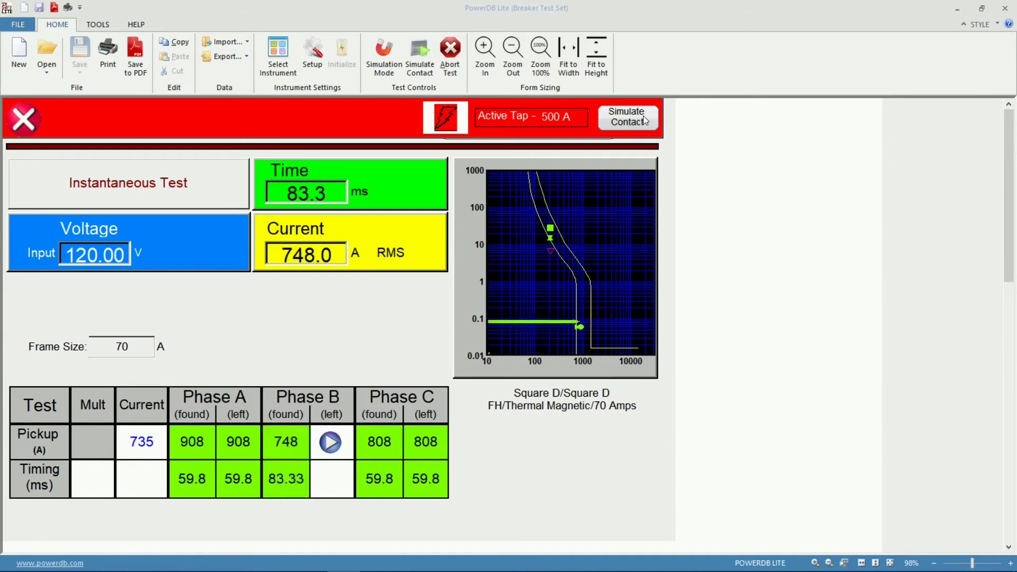
left_click(643, 116)
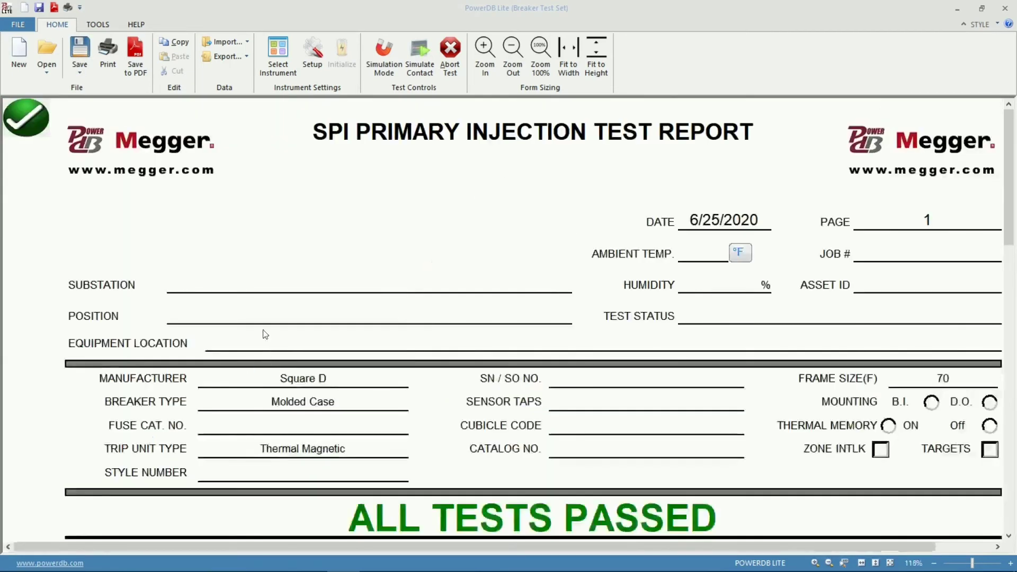
Review the report's time-current curve and results table, then return to the insulation and contact resistance form.
scroll(273, 318, "up", 2)
scroll(280, 307, "down", 3)
scroll(597, 289, "down", 6)
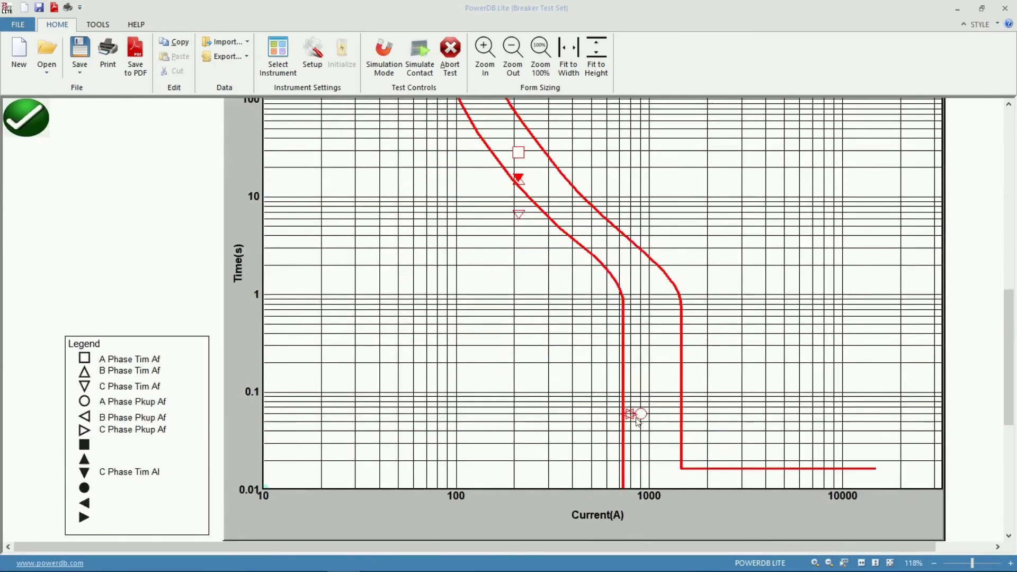
scroll(587, 410, "down", 2)
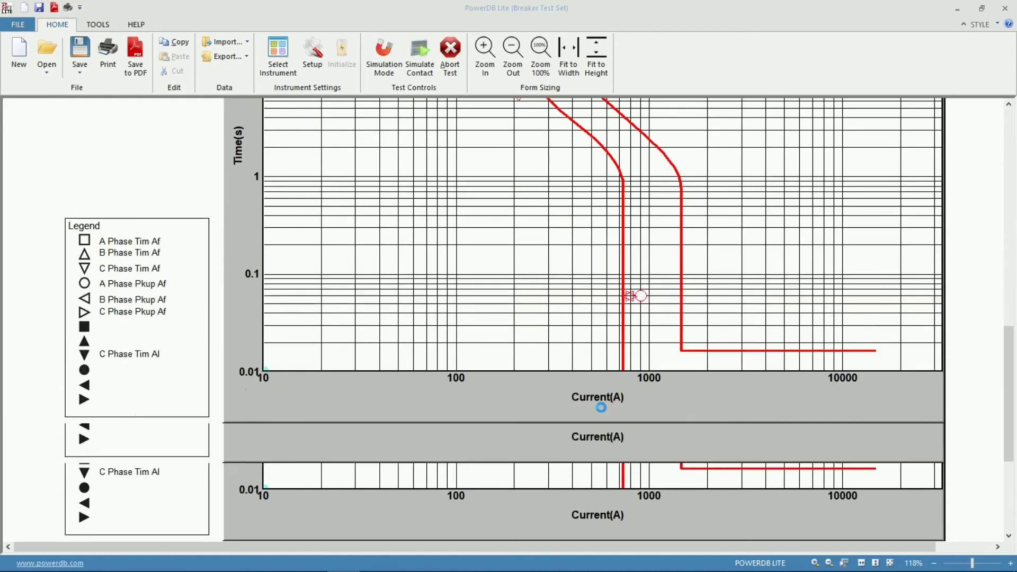
scroll(486, 339, "down", 2)
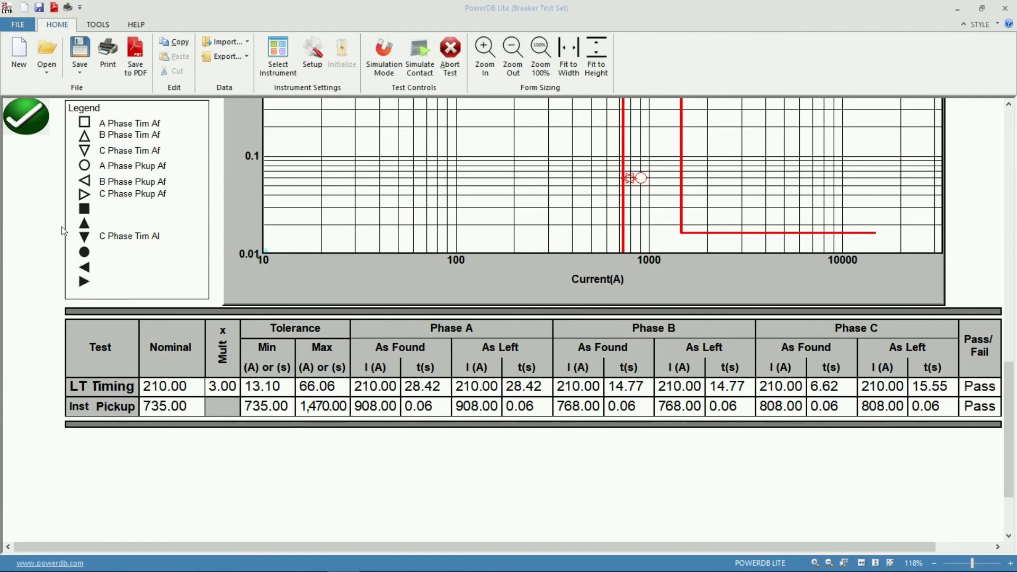
left_click(30, 120)
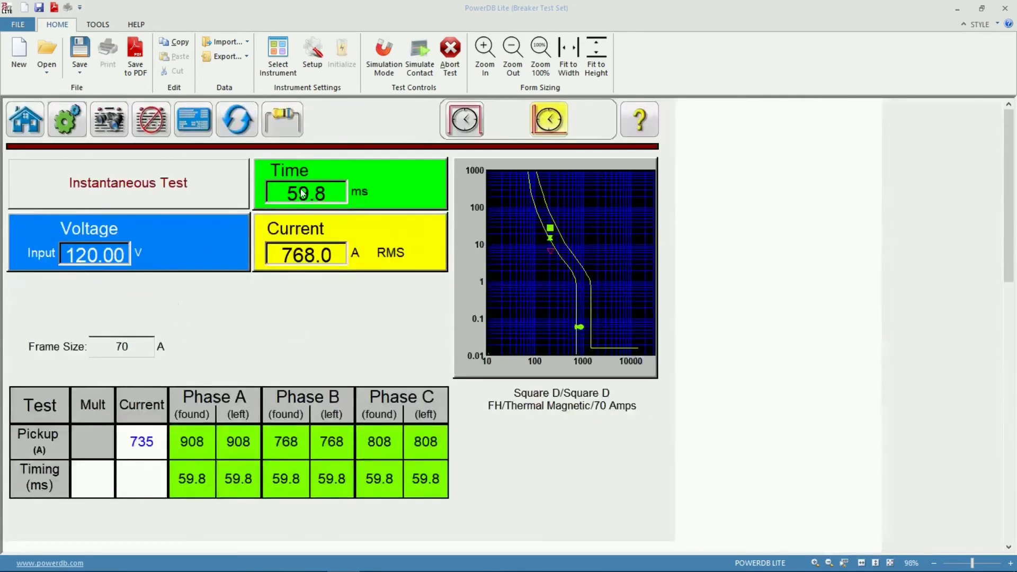
left_click(288, 119)
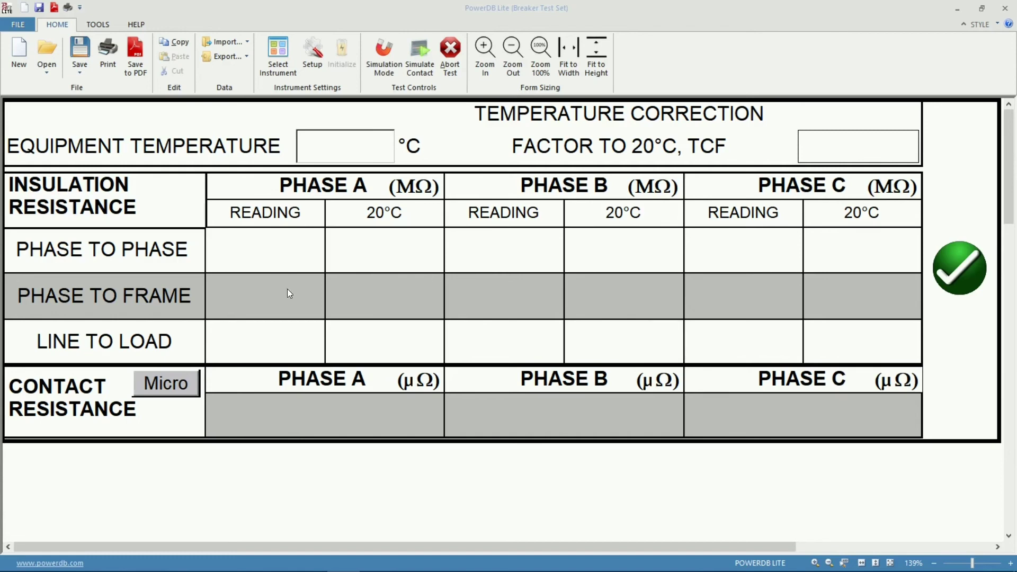
Select the Phase A phase-to-phase insulation reading cell on the resistance form.
left_click(255, 247)
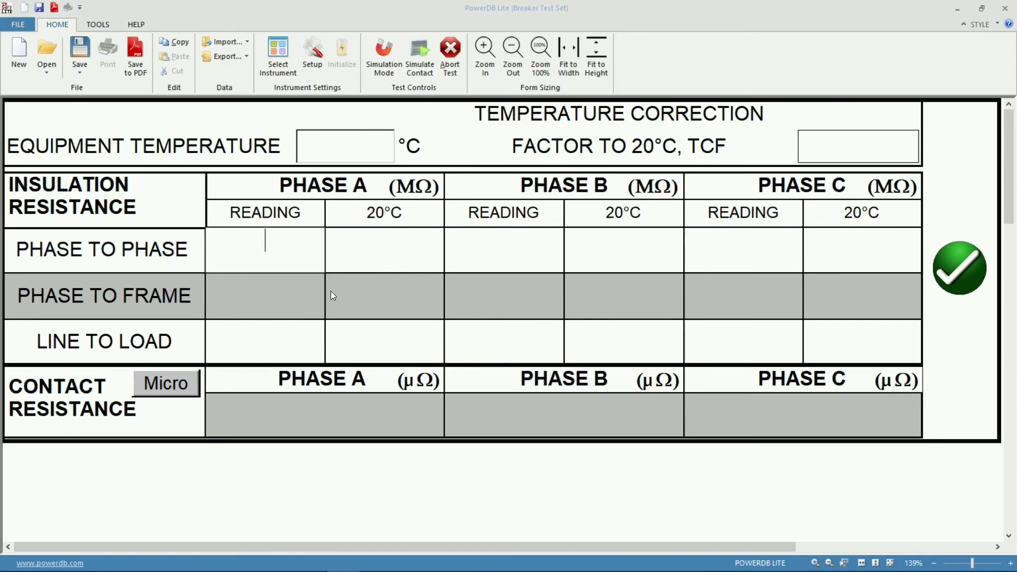
Enter phase-to-phase insulation readings of 60, 58 and 61 MΩ for Phases A, B and C.
type("60")
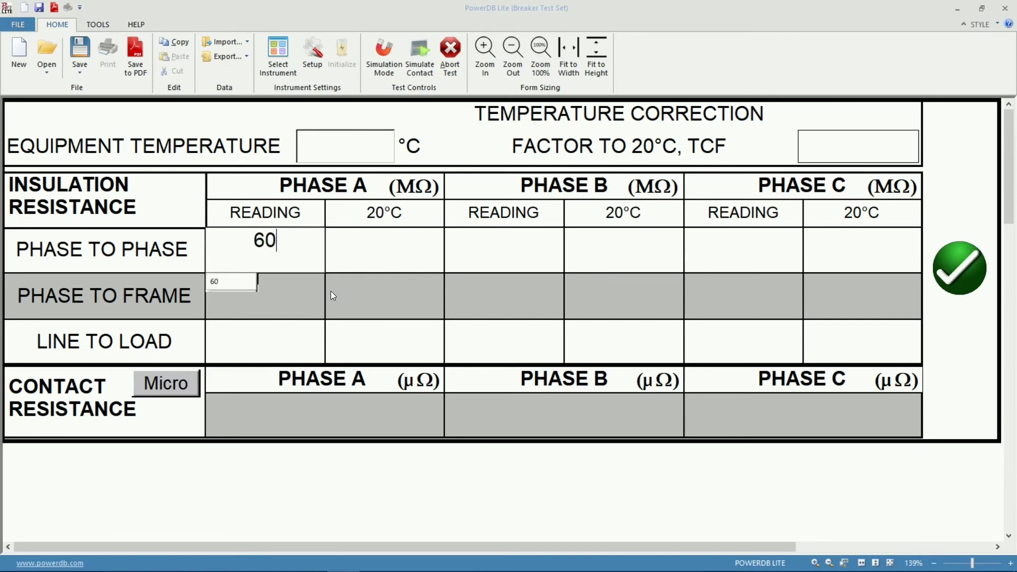
left_click(490, 239)
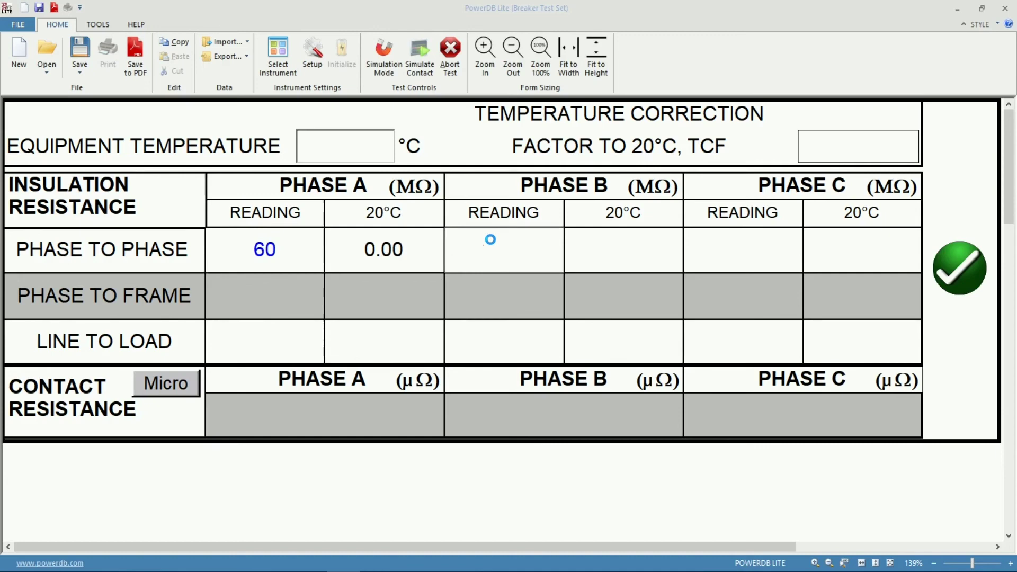
type("58")
left_click(756, 233)
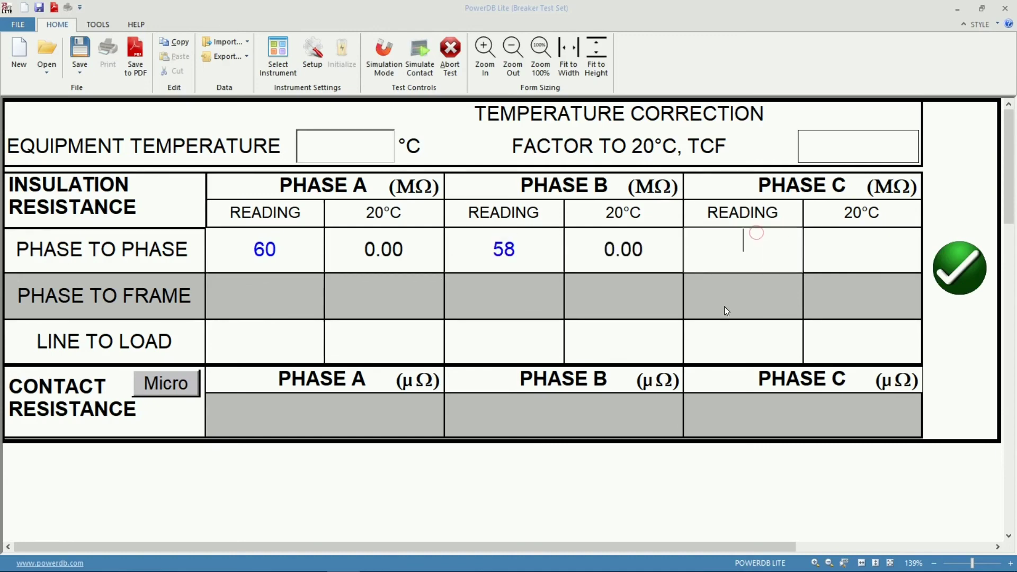
type("61")
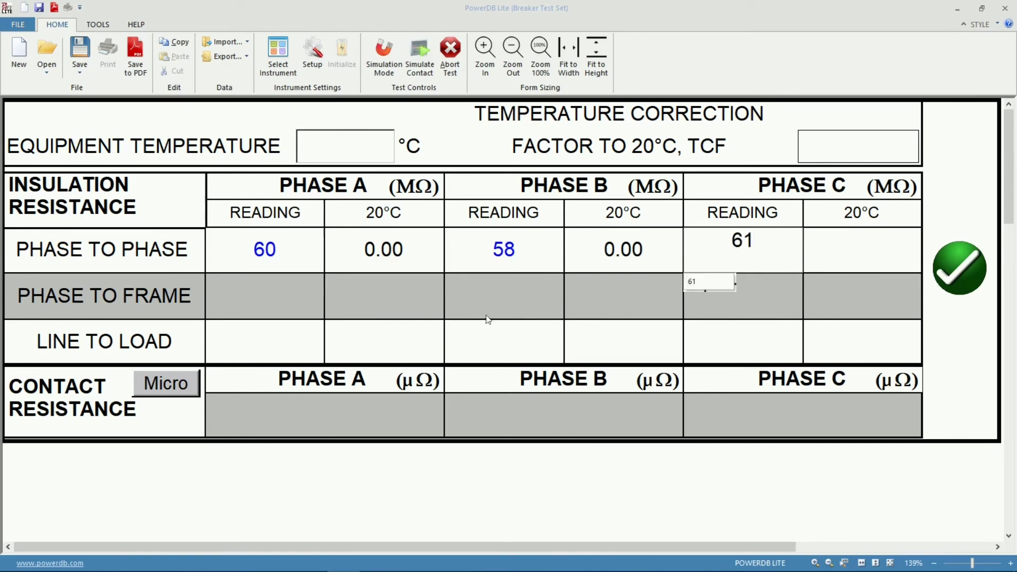
left_click(267, 301)
Enter phase-to-frame insulation readings of 80, 82 and 79 MΩ, correcting the Phase C typo.
type("8")
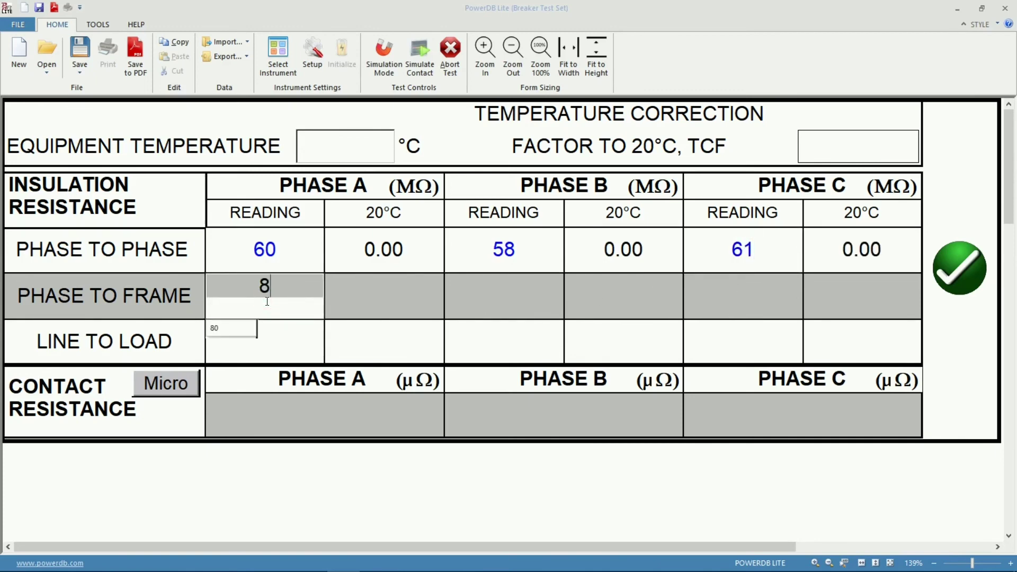
type("0")
left_click(485, 299)
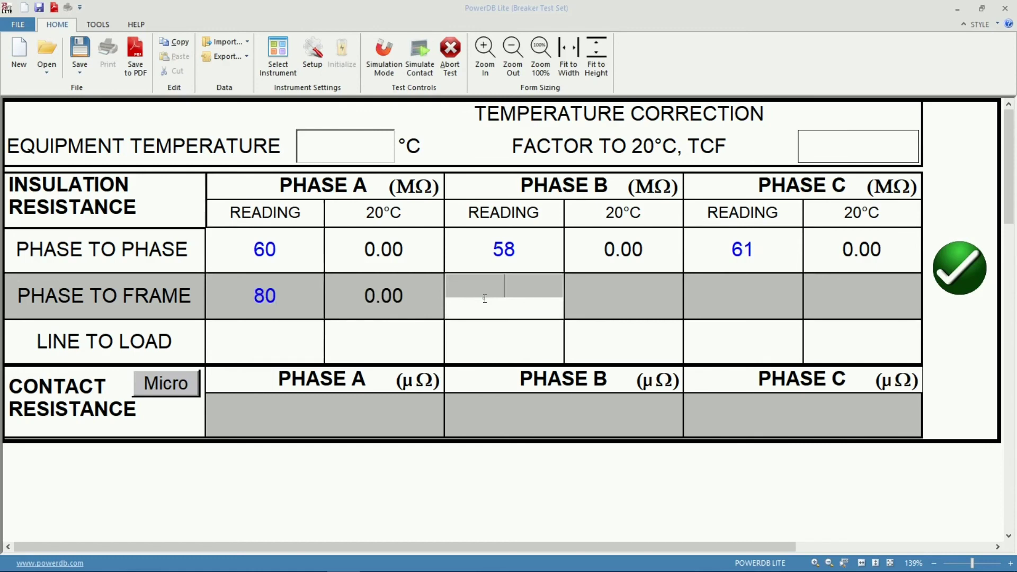
type("8")
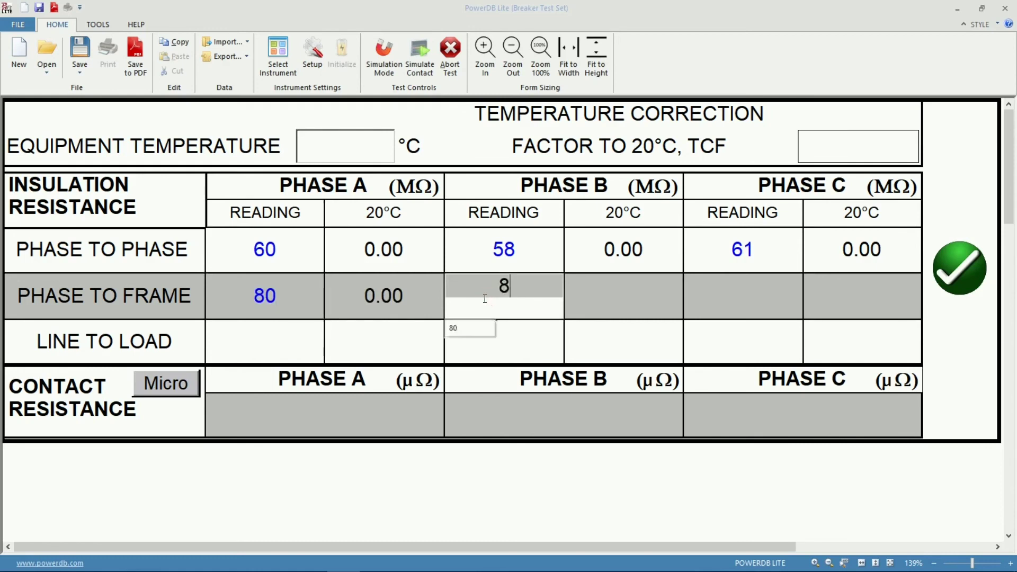
type("2")
left_click(744, 291)
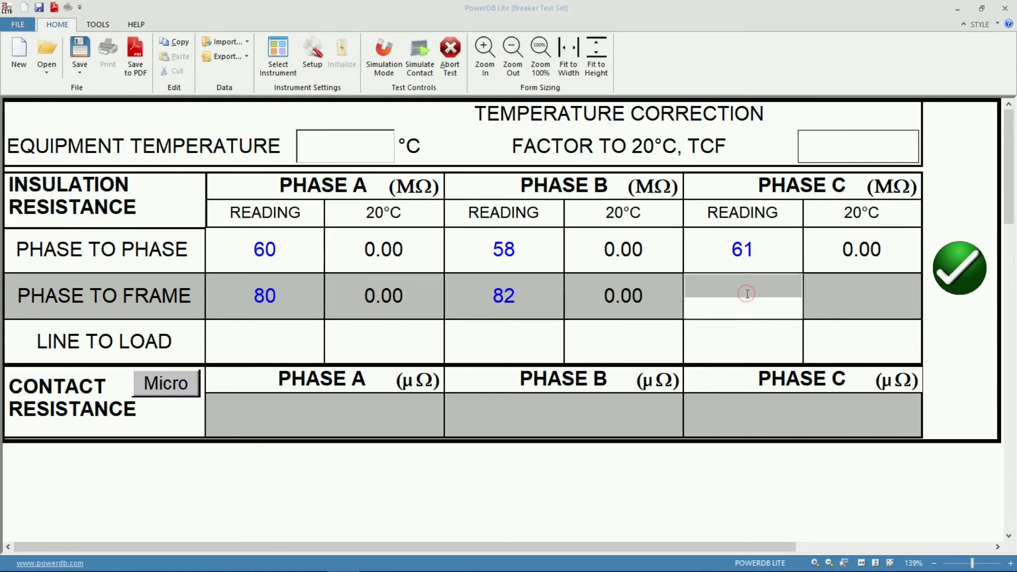
type("70")
key("BackSpace")
type("9")
Type contact resistance readings 201, 198 and 199 μΩ into the Phase A, B and C cells.
left_click(333, 412)
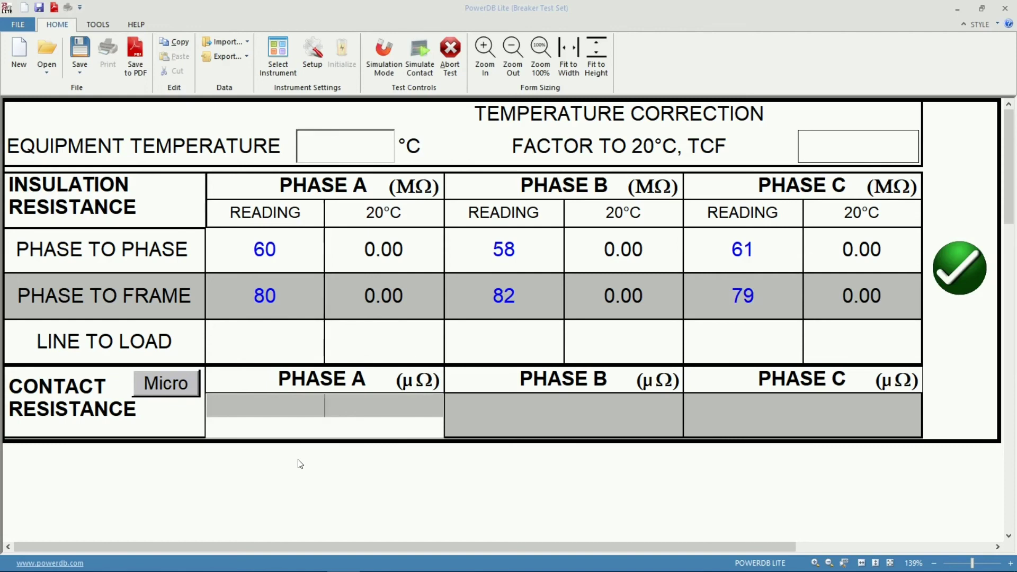
type("201")
left_click(578, 414)
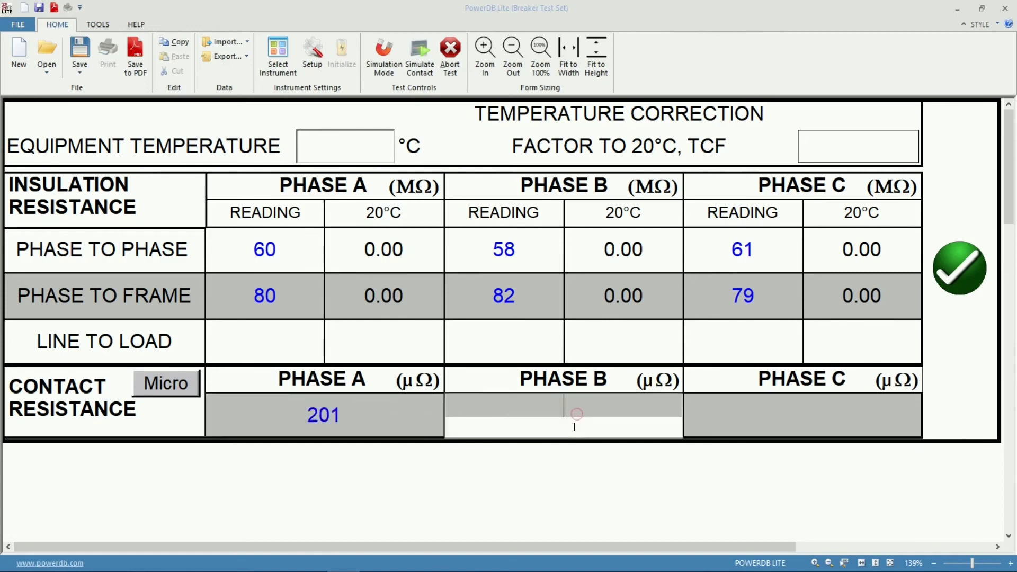
type("198")
left_click(819, 416)
type("199")
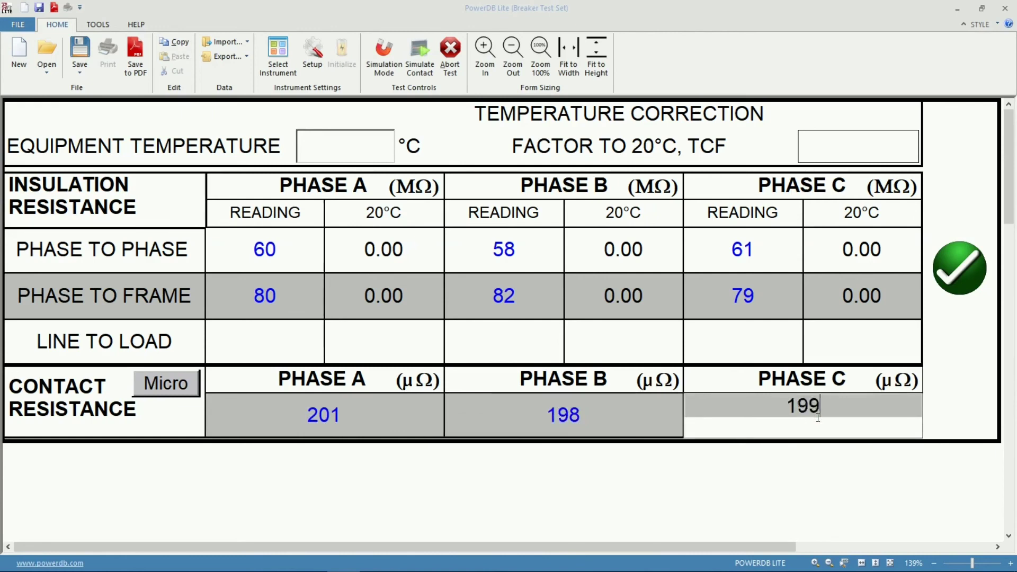
left_click(550, 463)
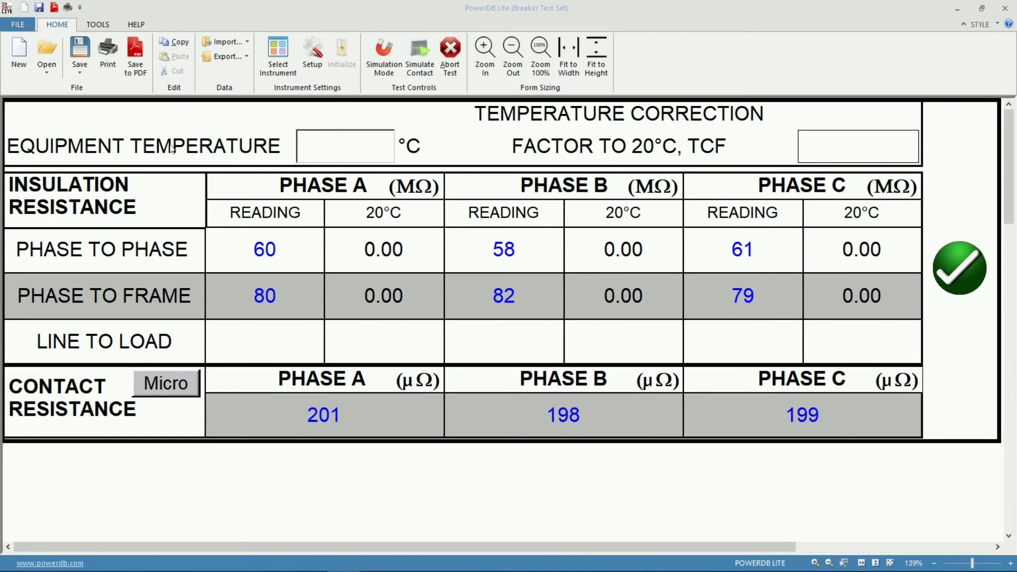
Enter a 37 °C equipment temperature, giving a 2.2 TCF and 20 °C-corrected readings.
left_click(355, 154)
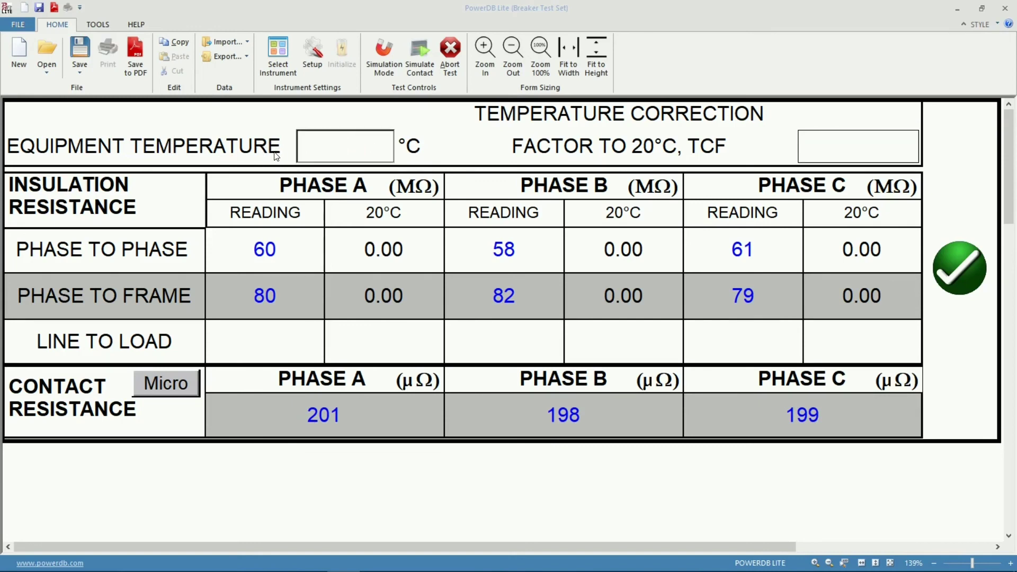
type("37")
left_click(439, 139)
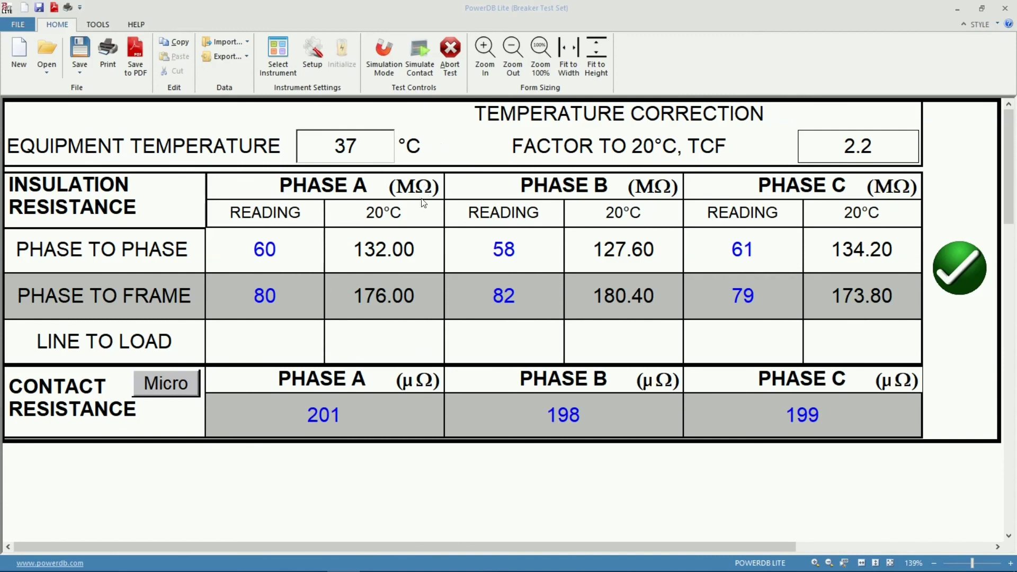
Close the resistance form and open report page 1, scrolled down to the Pass results table.
left_click(957, 283)
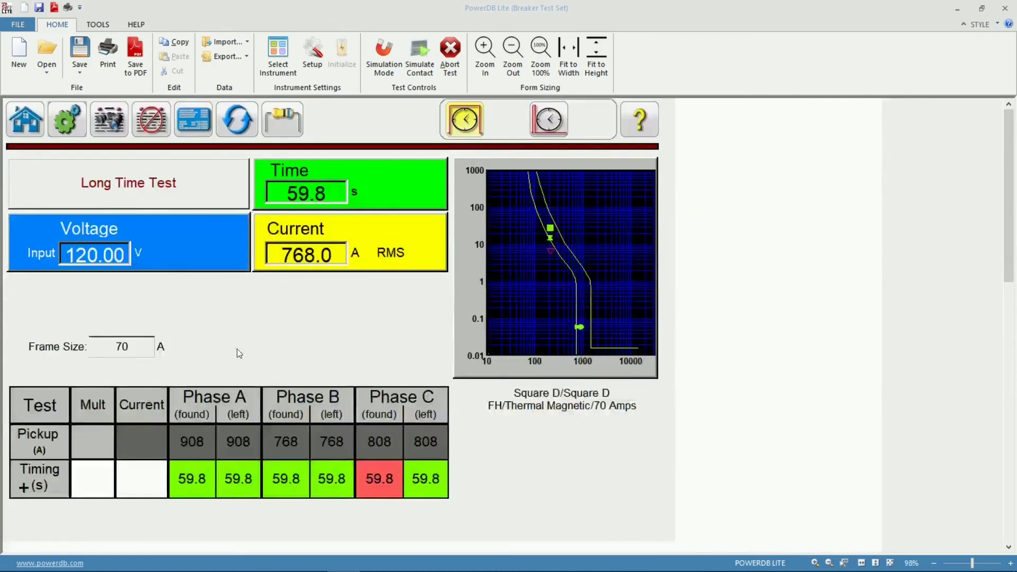
left_click(108, 120)
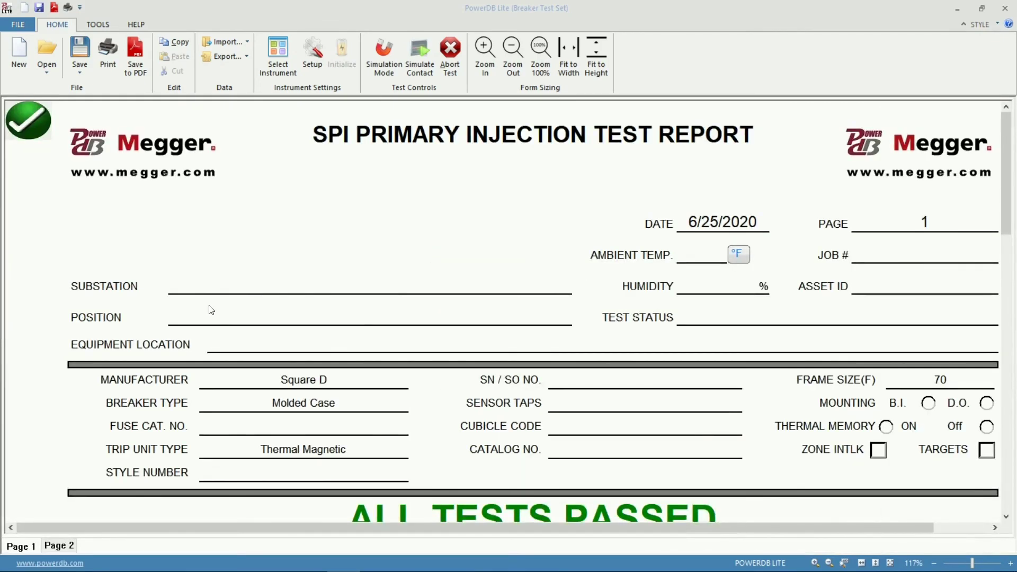
scroll(363, 328, "down", 10)
scroll(138, 328, "down", 9)
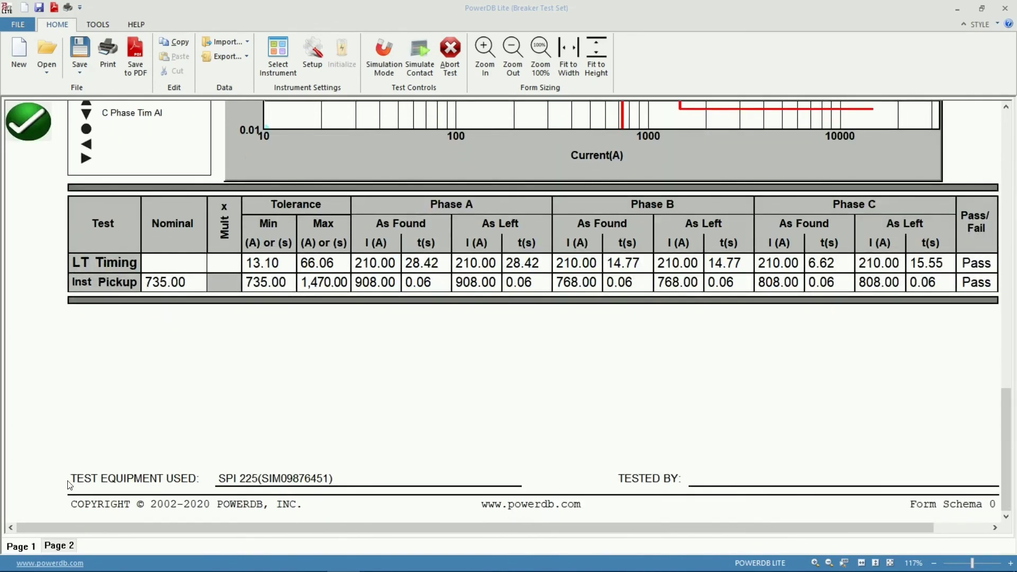
Switch to report page 2 showing temperature-corrected insulation and contact resistance results.
left_click(58, 546)
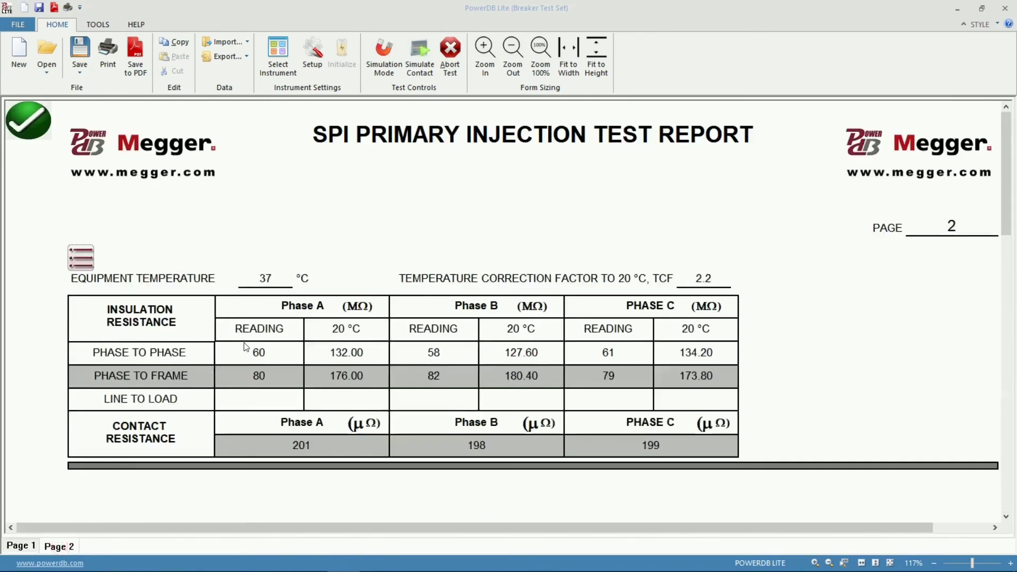